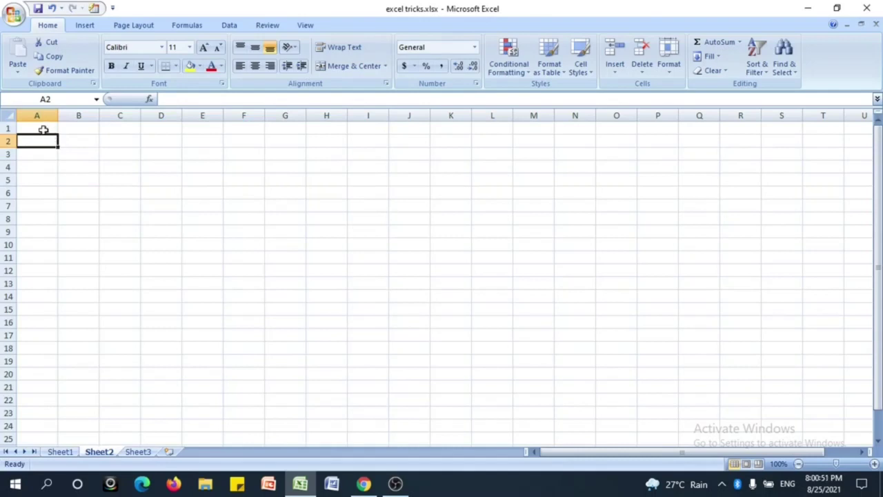
Enter the numbers 1, 2 and 3 in cells A1 to A3
click(42, 130)
text(1)
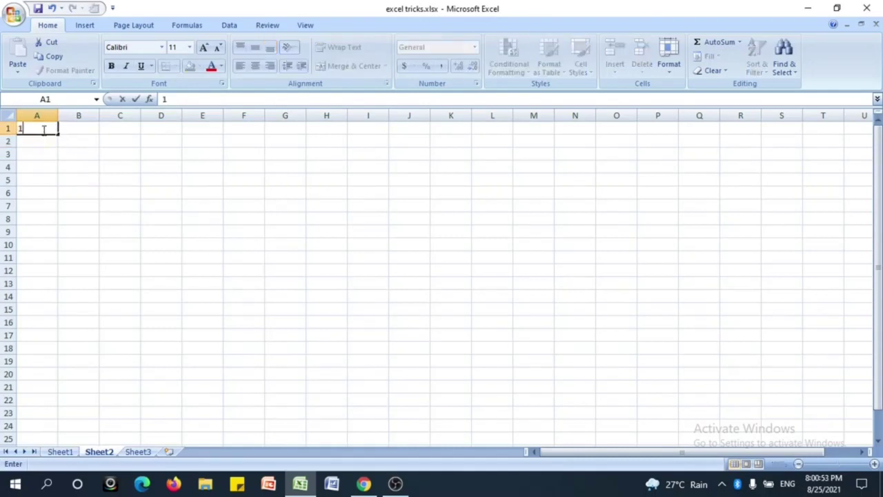
key(Return)
text(2)
key(Return)
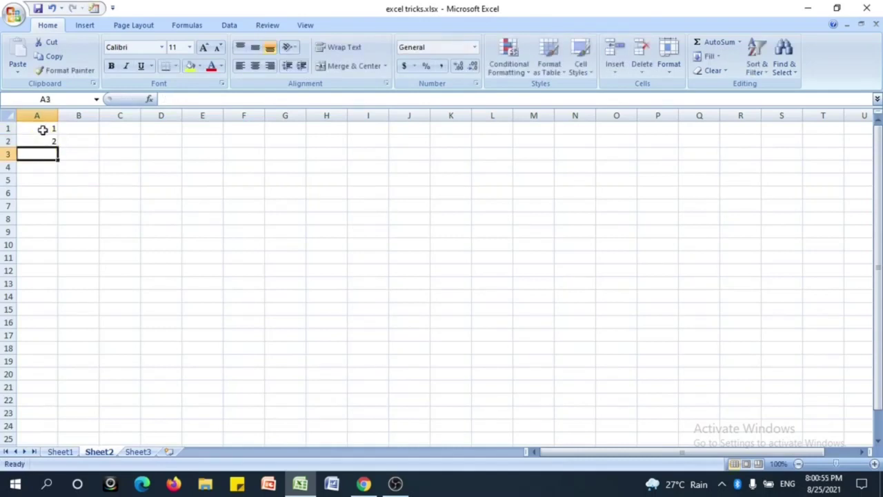
text(3)
key(Return)
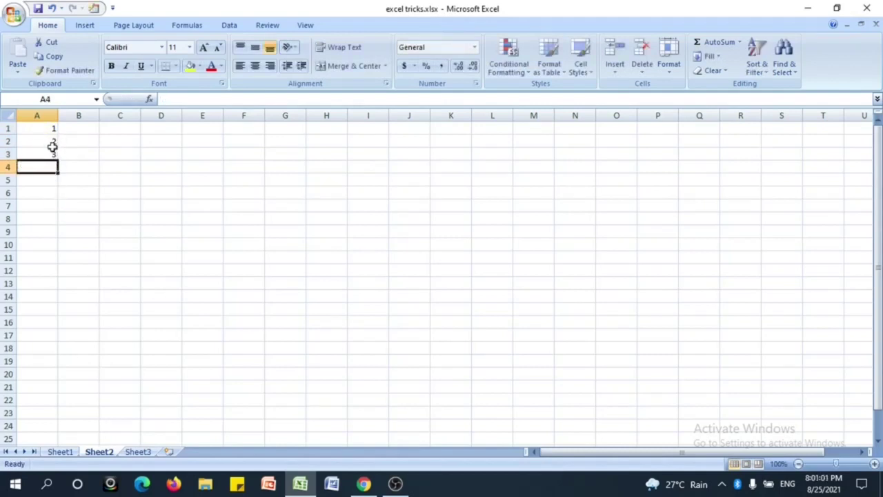
Clear the numbers from cells A2 and A3, keeping the 1 in A1
drag(40, 144, 58, 156)
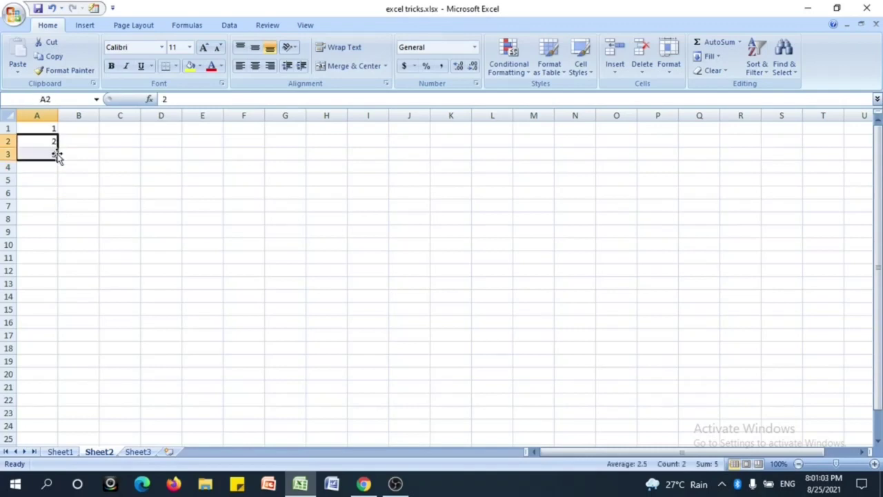
key(BackSpace)
click(56, 198)
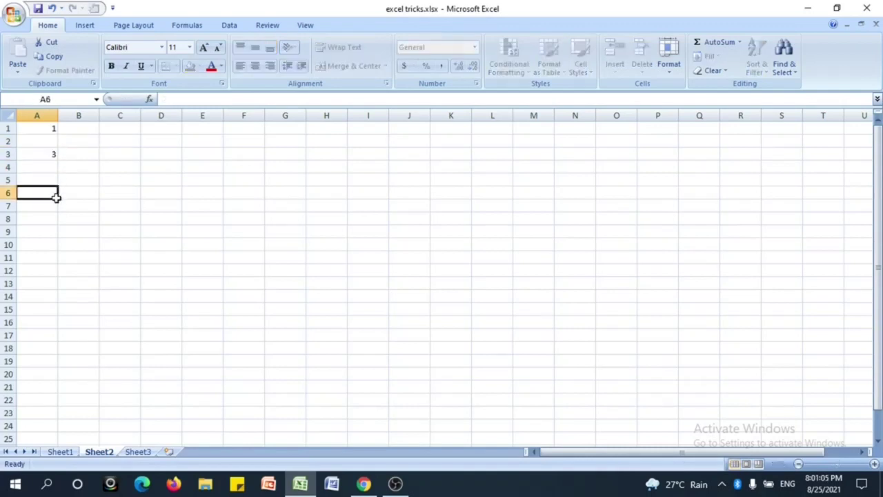
click(51, 154)
key(BackSpace)
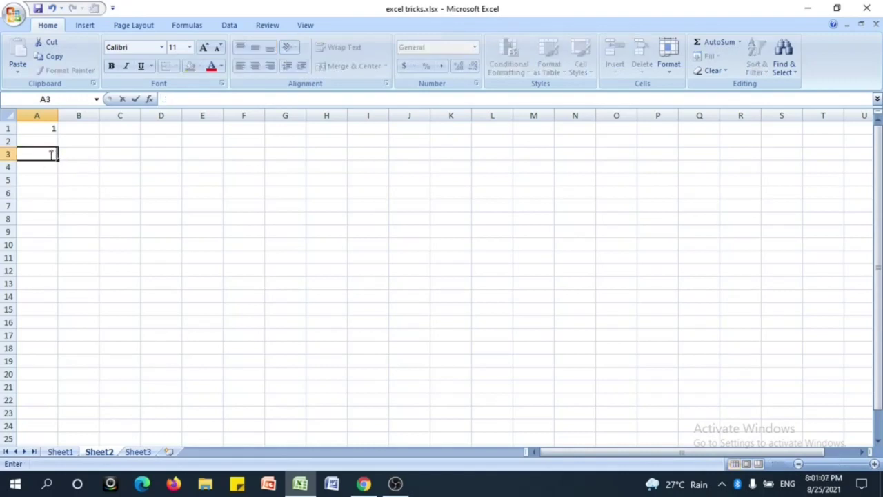
Enter 2 in cell A2 and auto-fill the series from A1:A2 down to A24
click(49, 139)
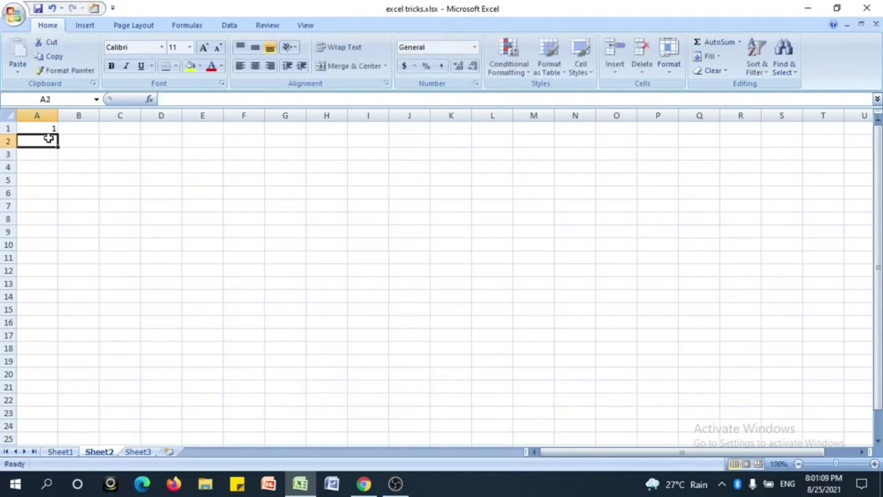
text(2)
click(54, 148)
click(56, 167)
drag(33, 128, 57, 427)
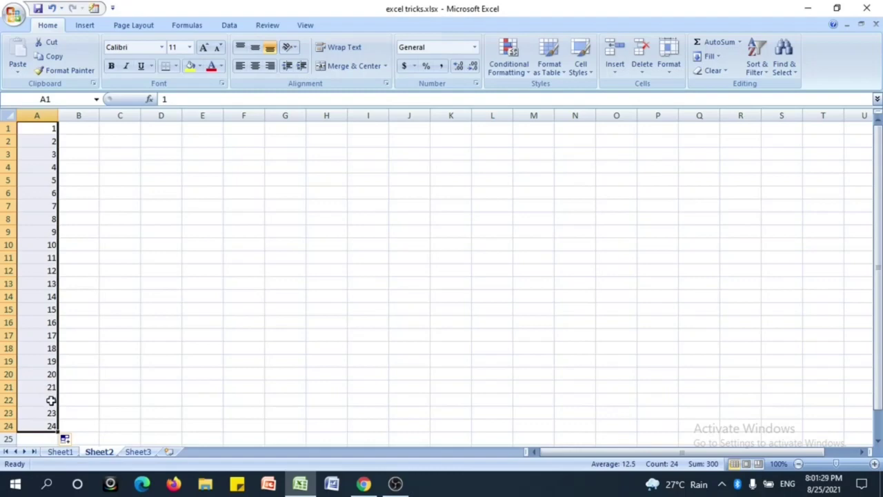
click(139, 307)
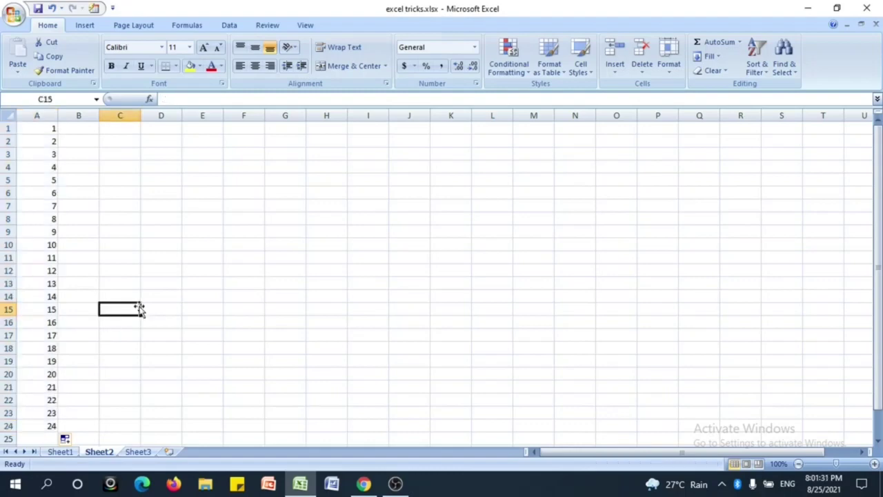
Undo the auto-filled series and clear cell A2, leaving only the 1 in A1
key(ctrl+z)
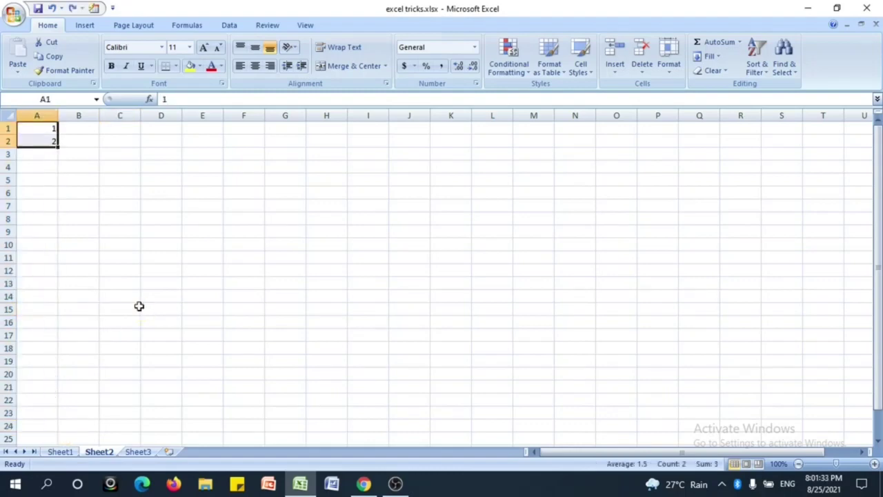
click(63, 202)
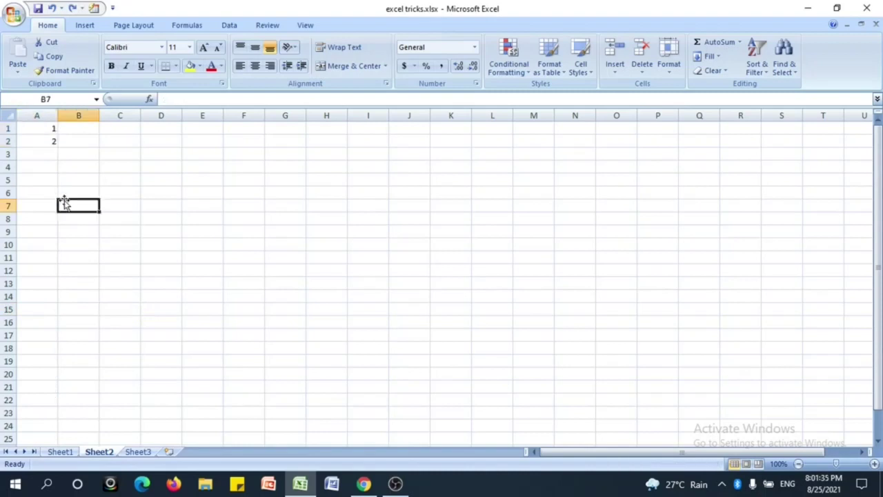
click(47, 143)
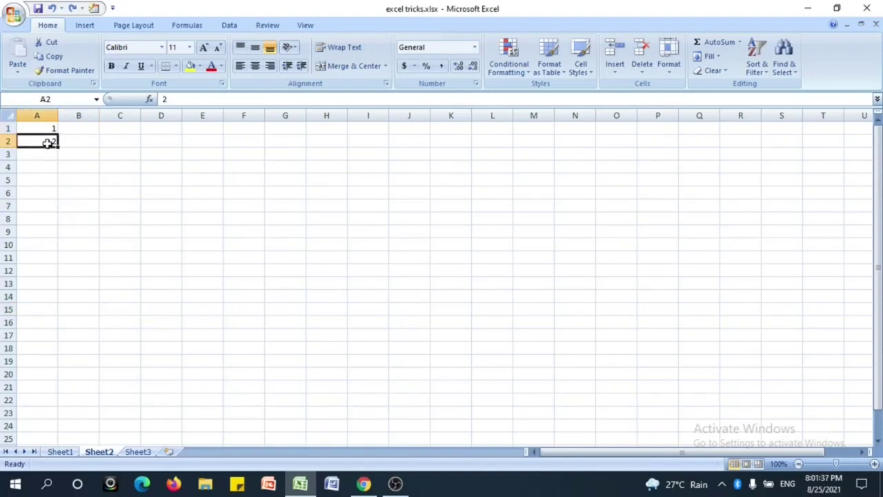
key(BackSpace)
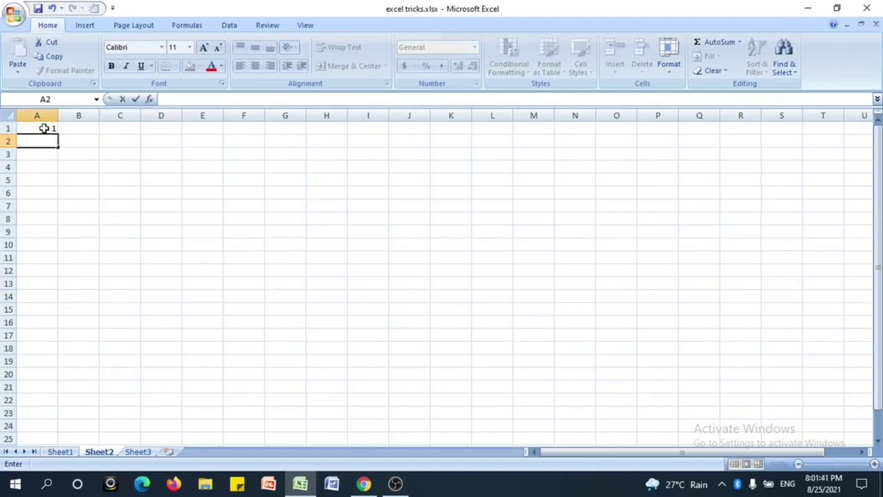
click(47, 129)
click(46, 128)
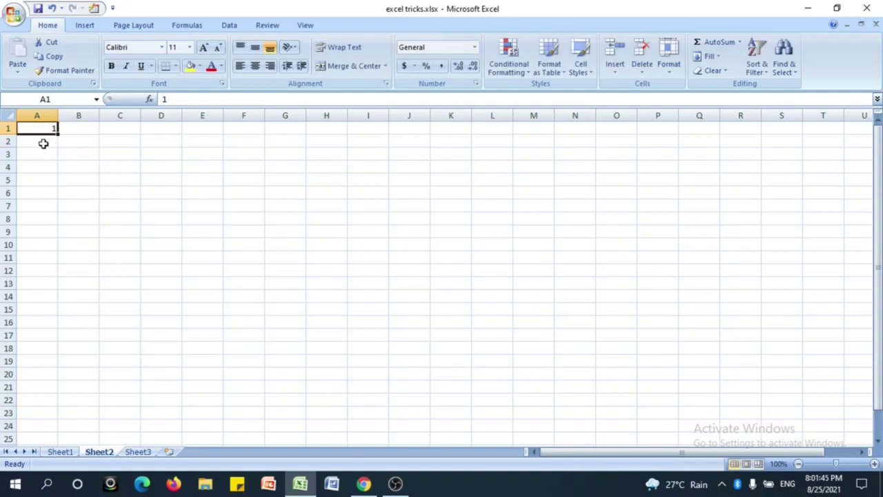
Enter the formula =A1+1 in cell A2 and fill it down to A22
click(41, 143)
text(=)
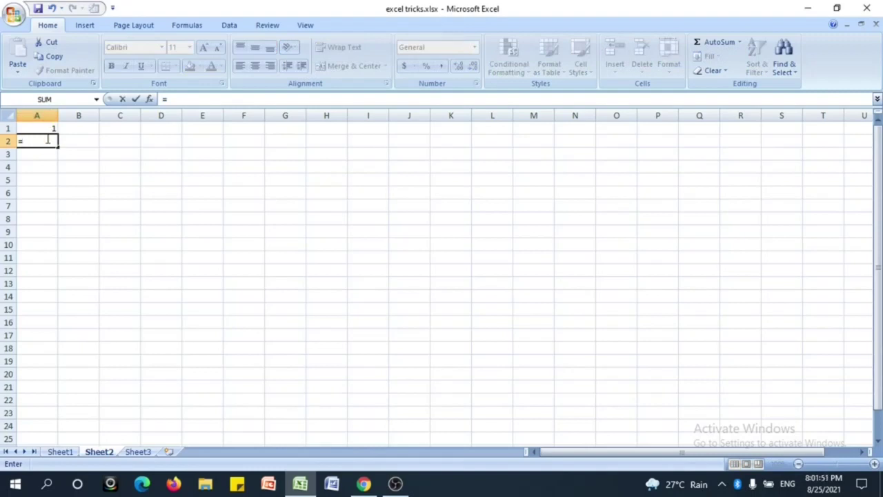
text(a1+1)
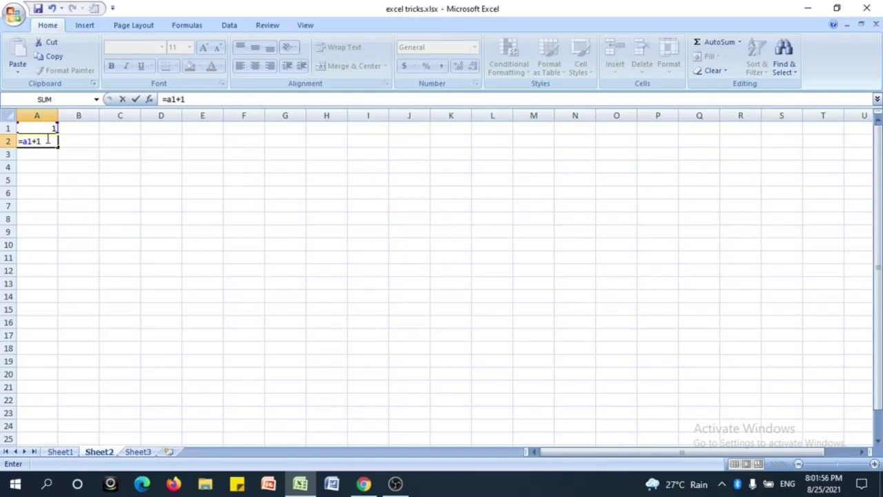
key(Return)
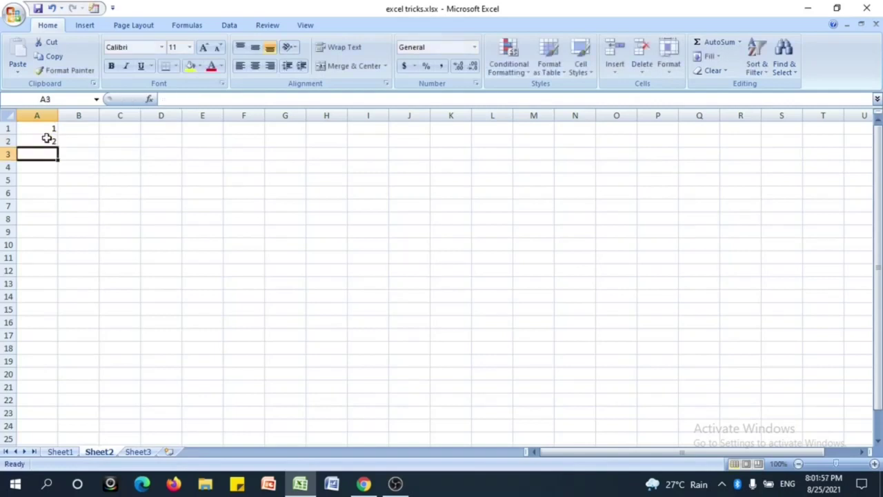
click(48, 140)
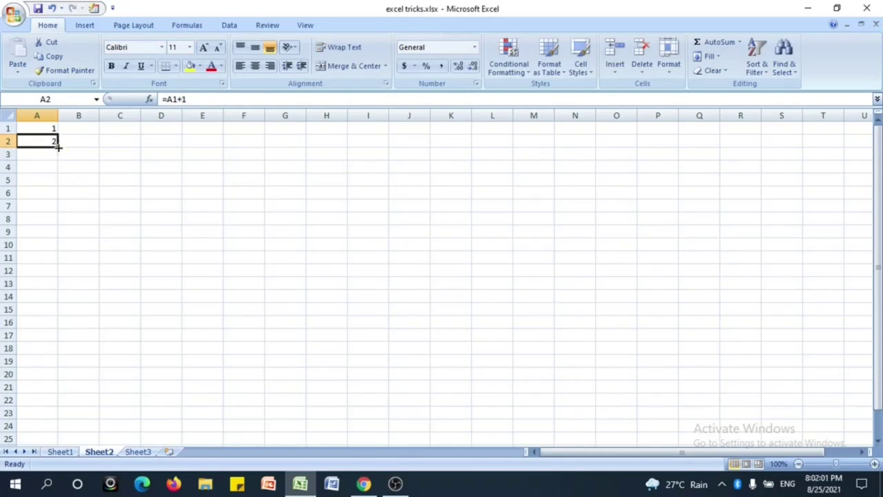
drag(58, 146, 51, 407)
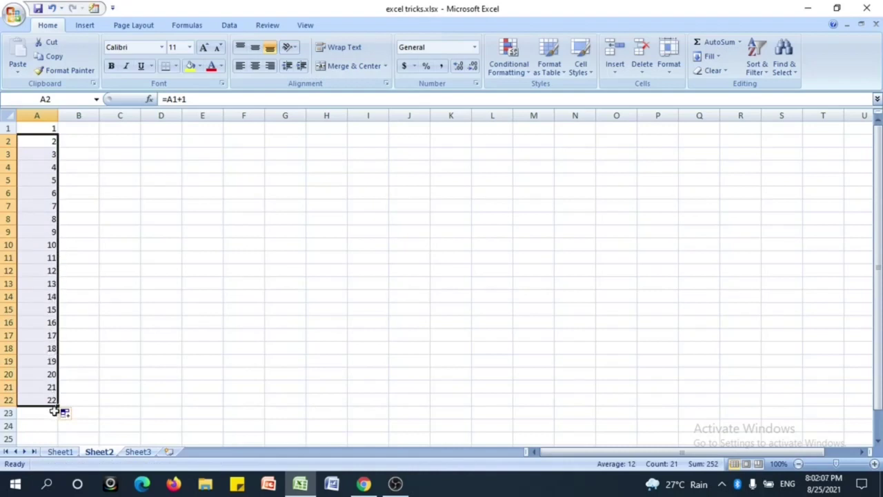
Undo the formula fill and the =A1+1 entry in cell A2
click(45, 129)
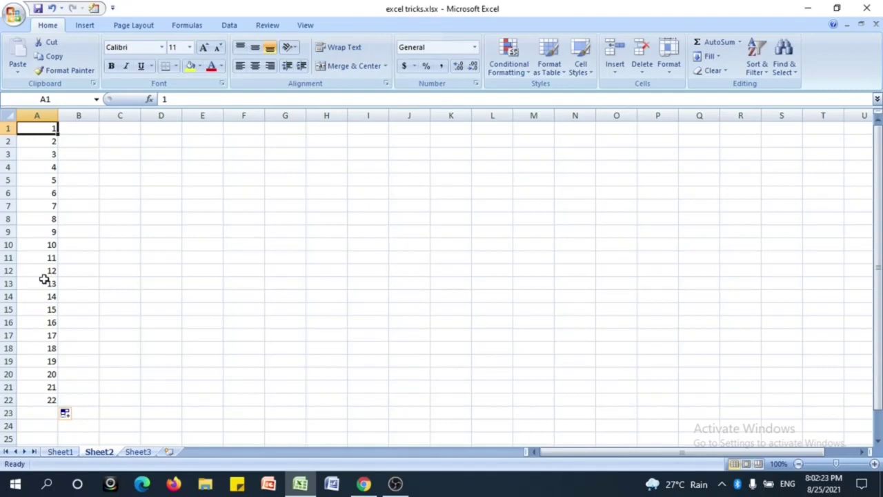
key(ctrl+z)
key(ctrl+z)
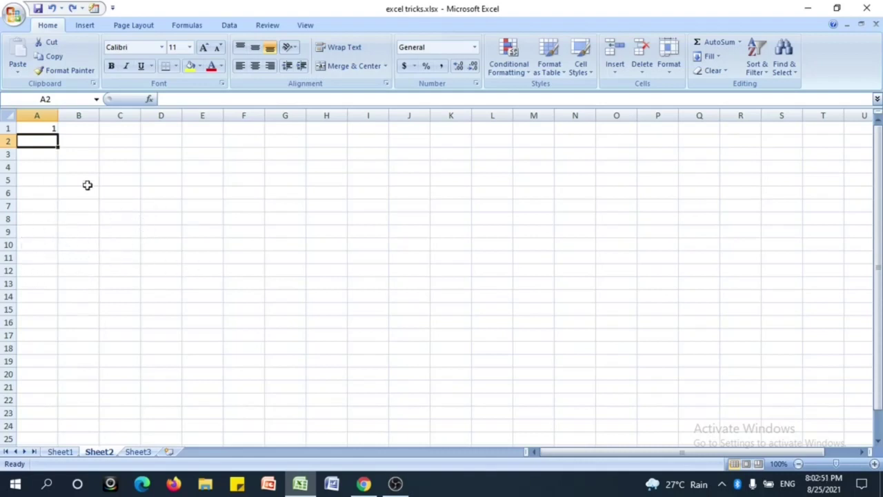
Fill a linear series down the column from cell A1 with step value 1 and stop value 100
click(42, 128)
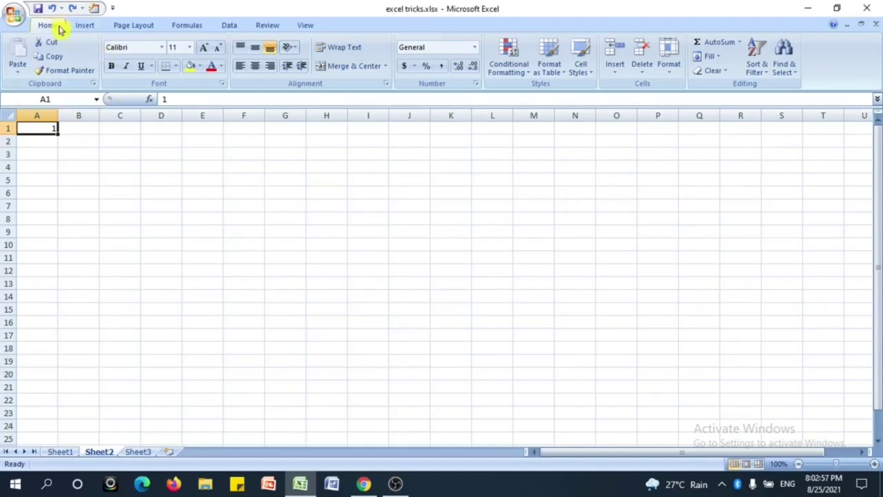
click(718, 61)
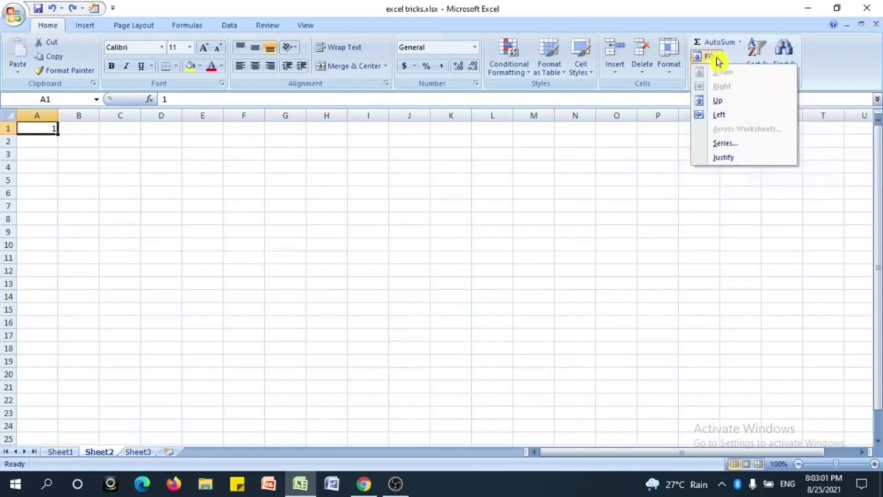
click(721, 145)
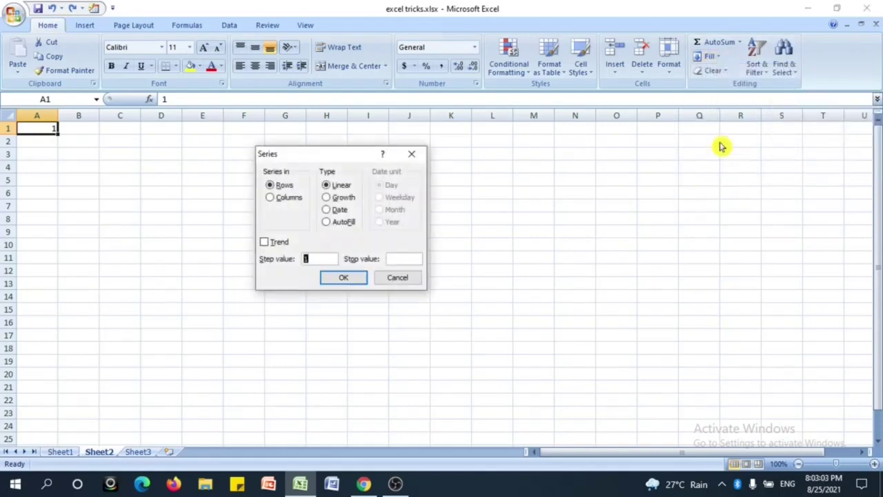
click(274, 199)
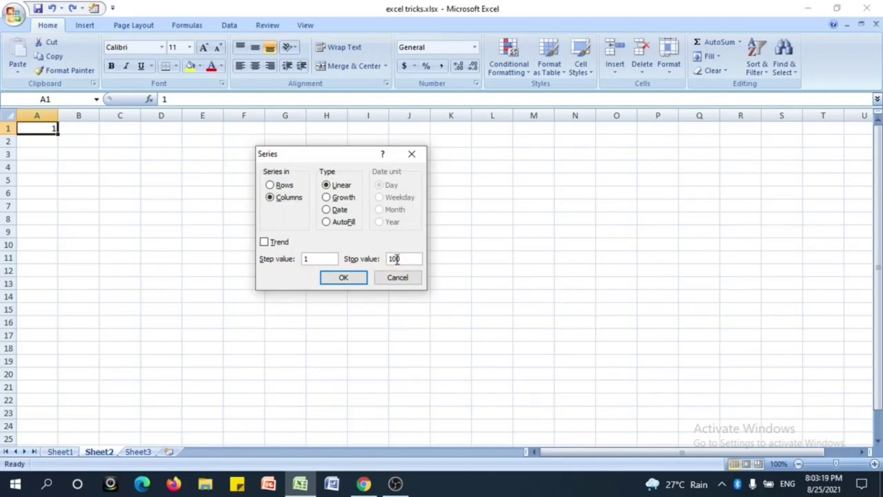
click(344, 277)
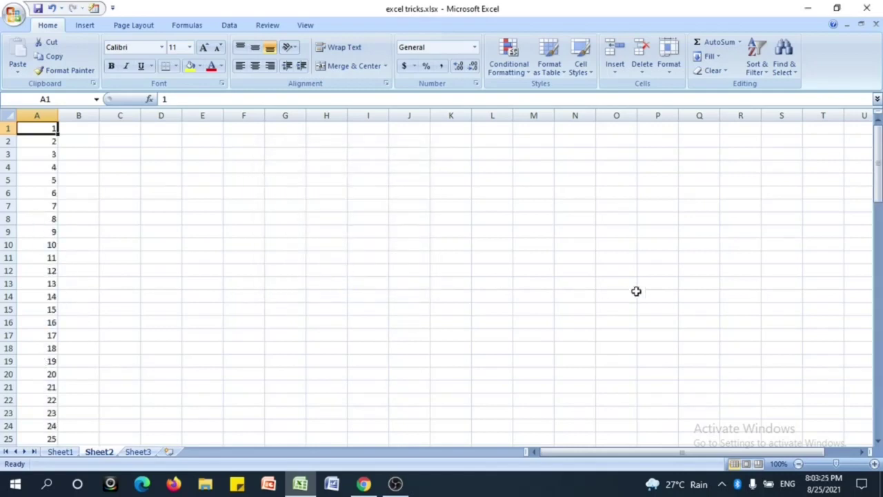
Look over the generated series in column A and undo the series fill
drag(880, 180, 880, 148)
key(ctrl+z)
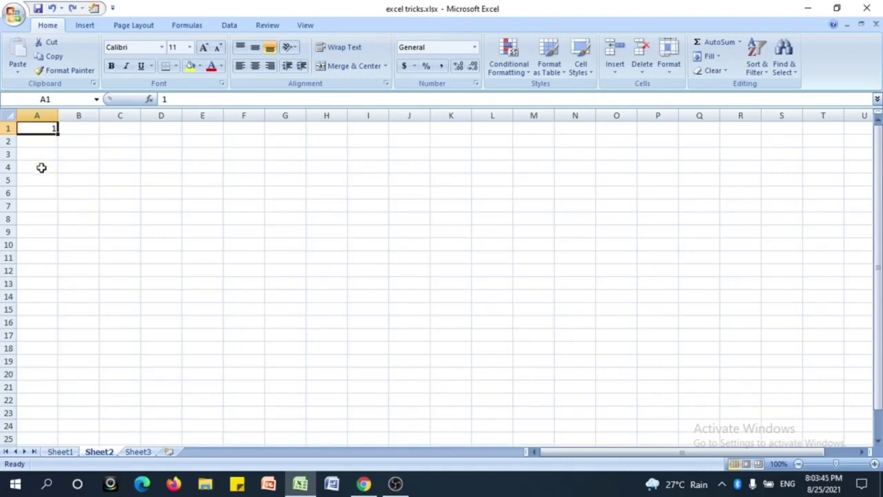
Enter the formula =ROW() in cell A2 and fill it down to A21
click(35, 142)
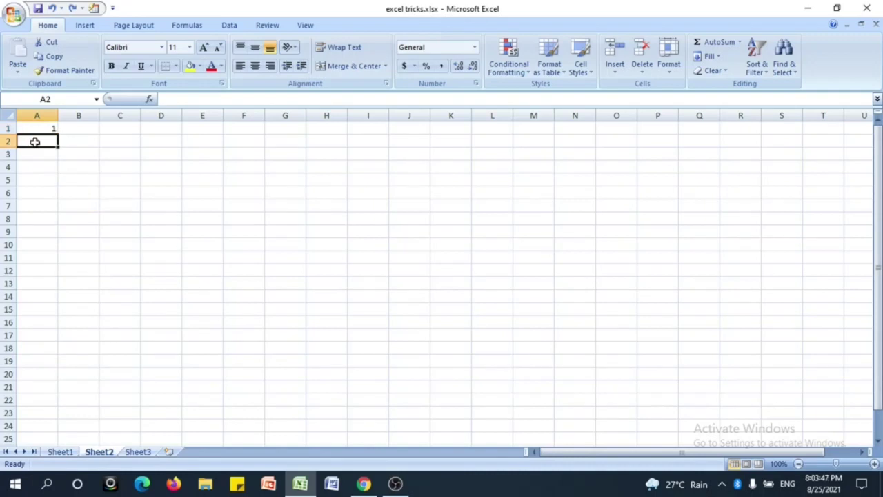
text(=)
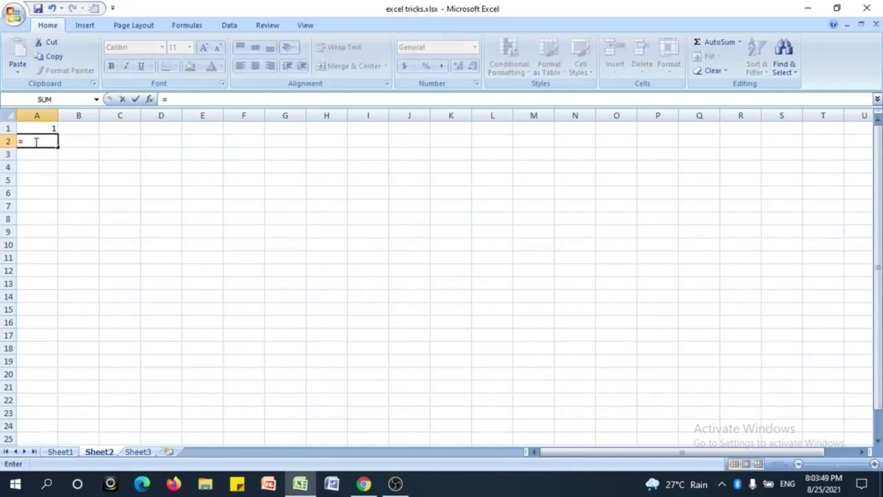
text(R)
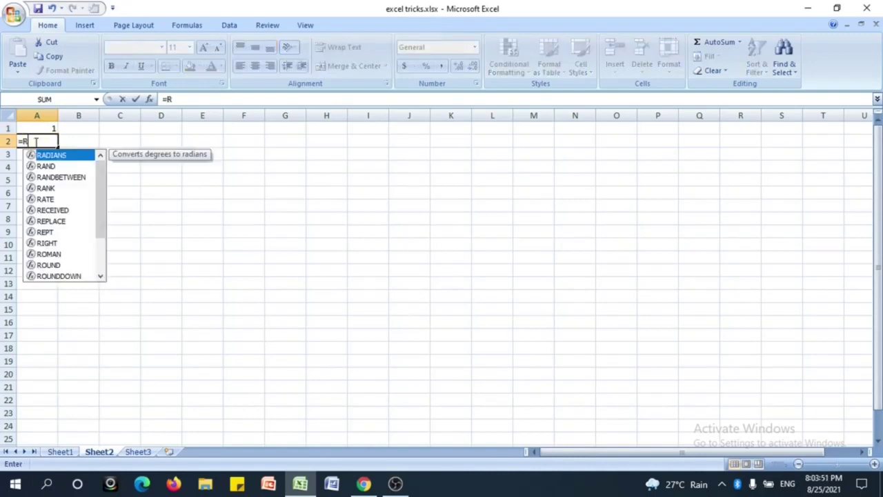
text(OW)
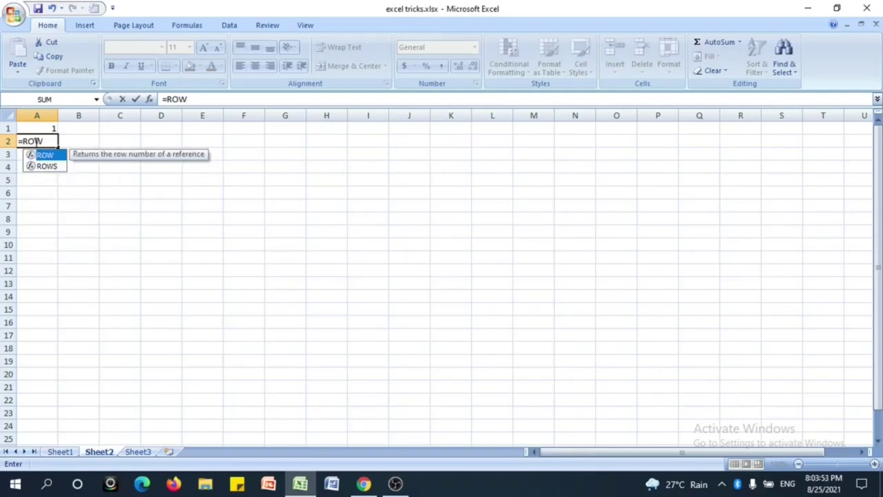
text(())
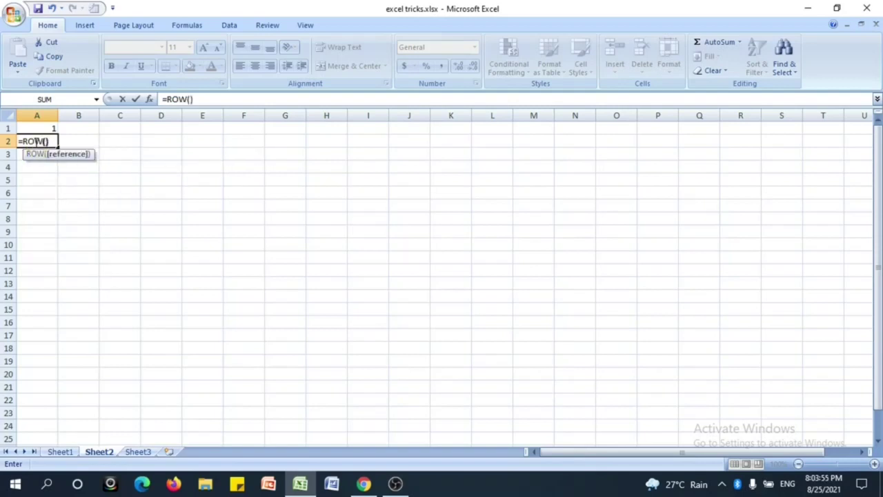
key(Return)
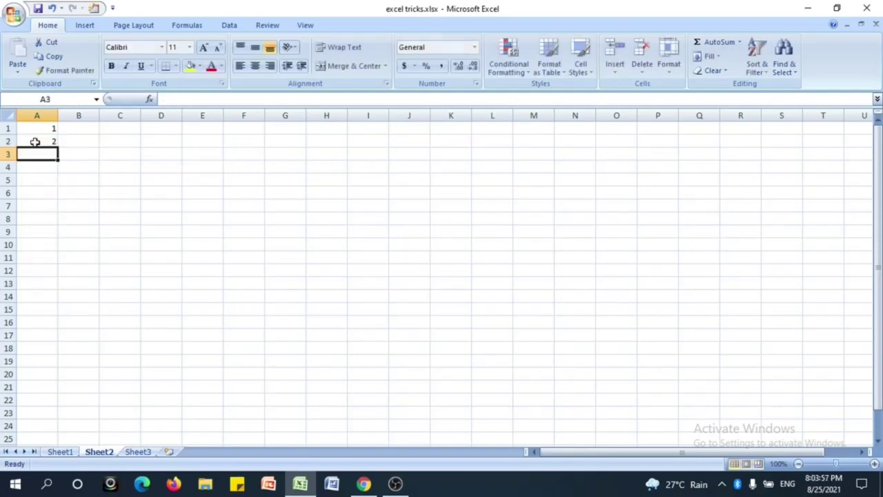
click(50, 141)
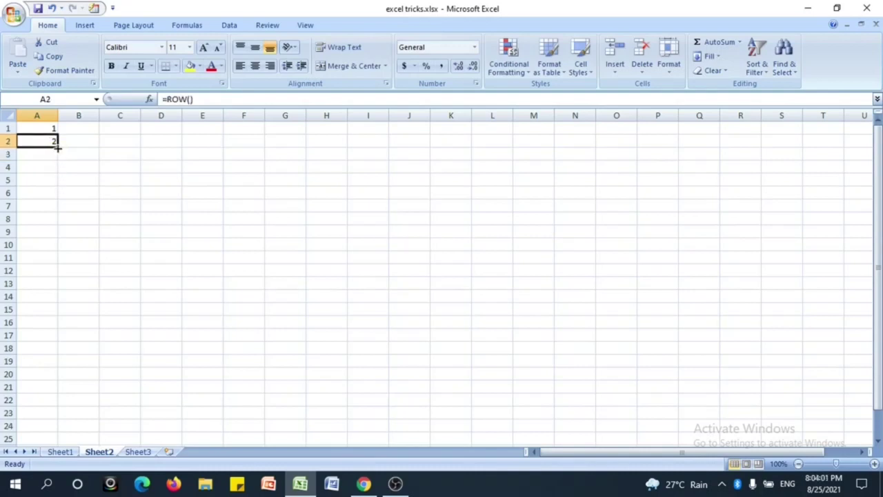
drag(58, 147, 57, 388)
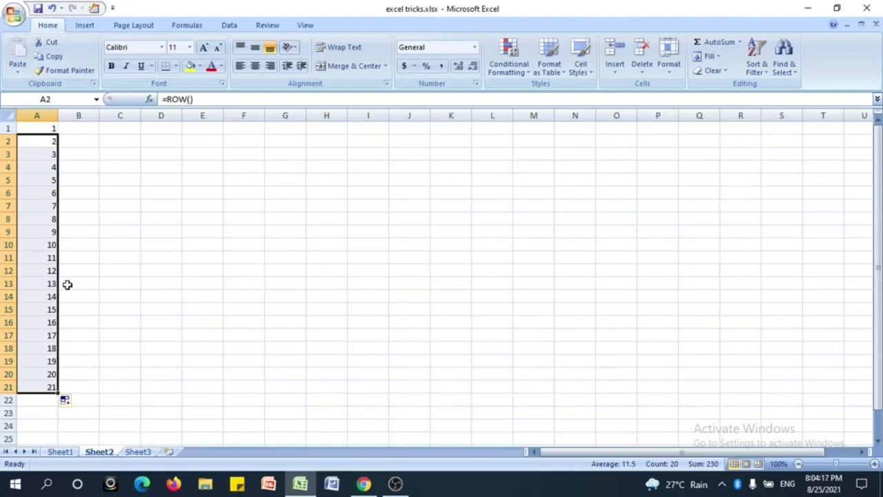
Clear the ROW formula from cell A2
key(BackSpace)
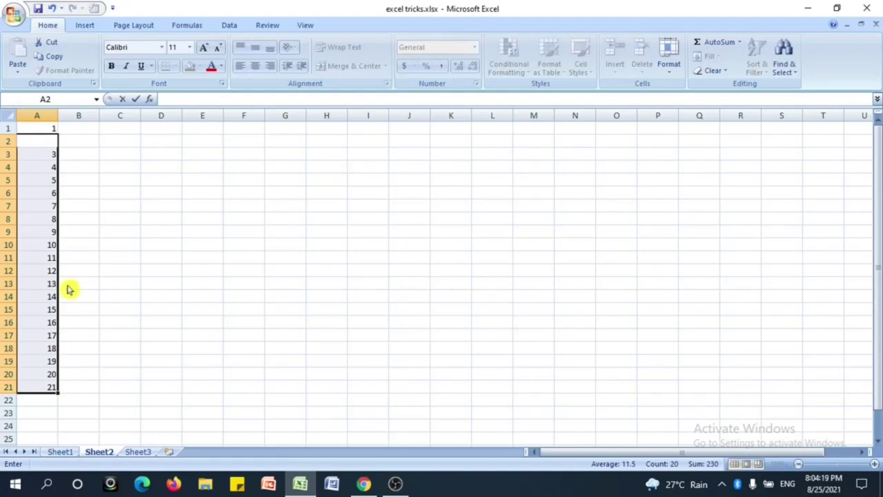
key(ctrl+z)
click(94, 298)
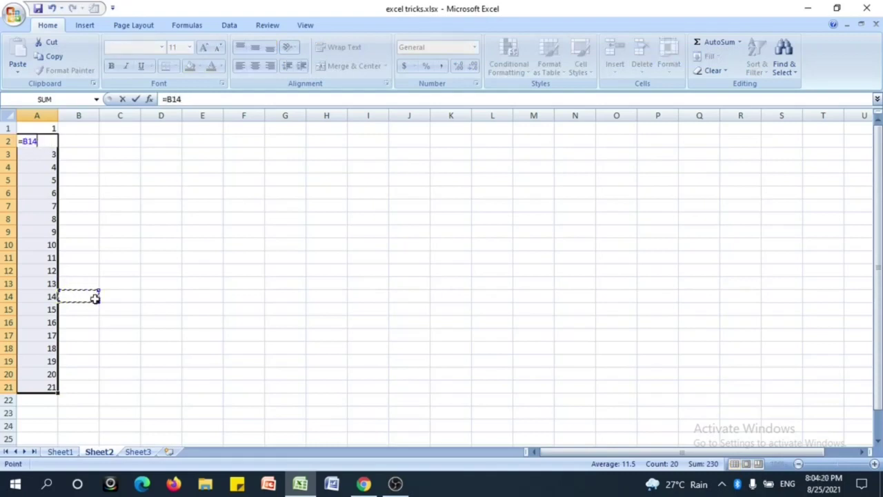
click(117, 361)
click(49, 160)
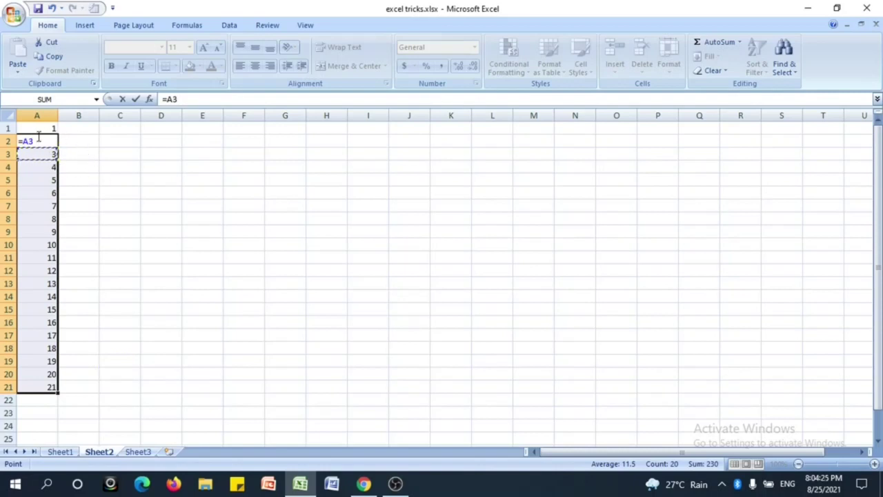
key(BackSpace)
key(BackSpace)
key(BackSpace)
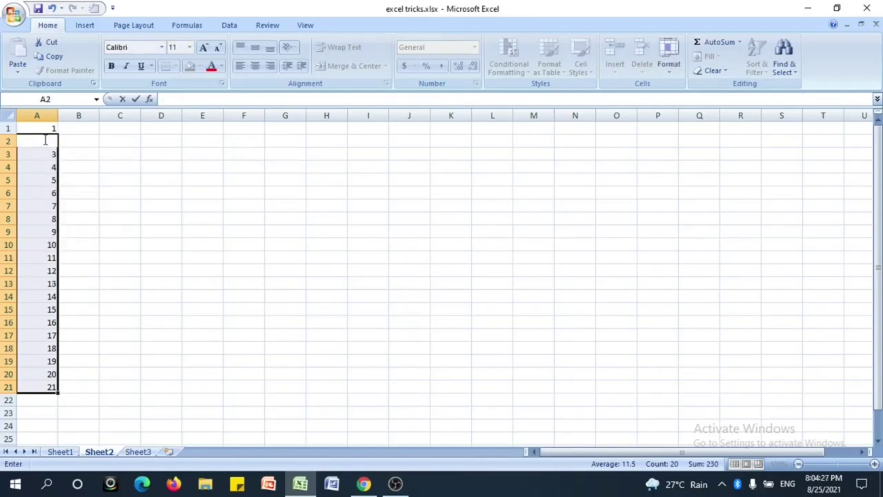
click(103, 179)
Delete the remaining numbers from column A, in cells A1 and A3 to A21
click(45, 154)
drag(45, 155, 56, 390)
key(Delete)
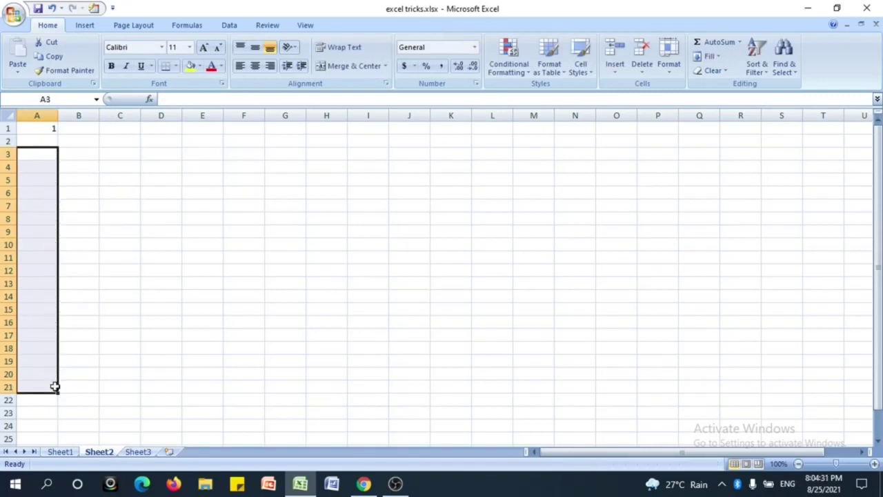
click(130, 242)
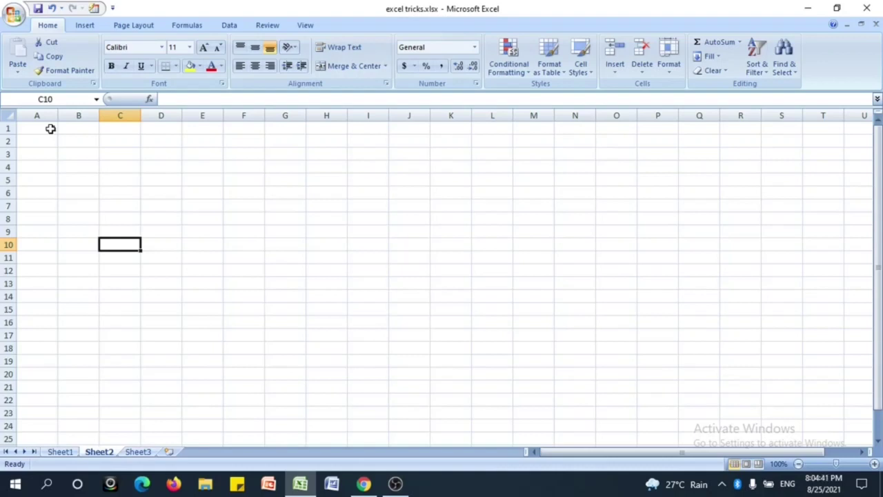
Enter the formula =ROMAN(ROW()) in cell A1 and fill it down column A
click(51, 128)
key(BackSpace)
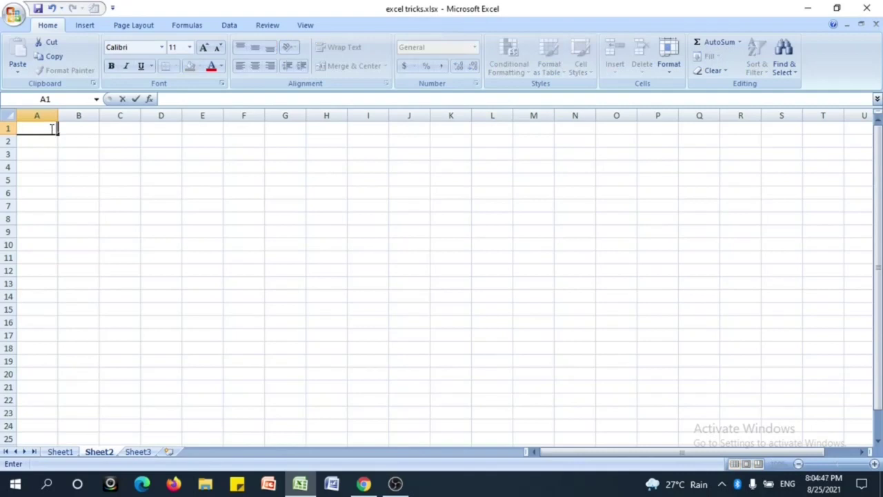
text(=)
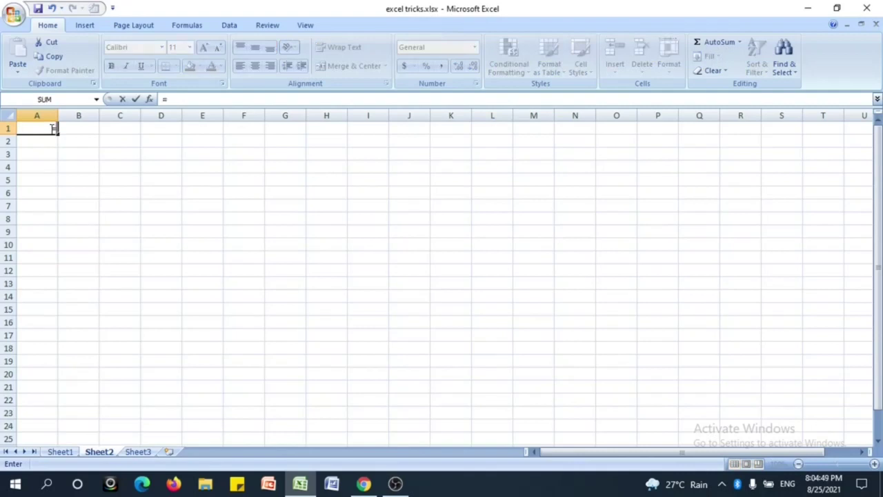
text(ROAM)
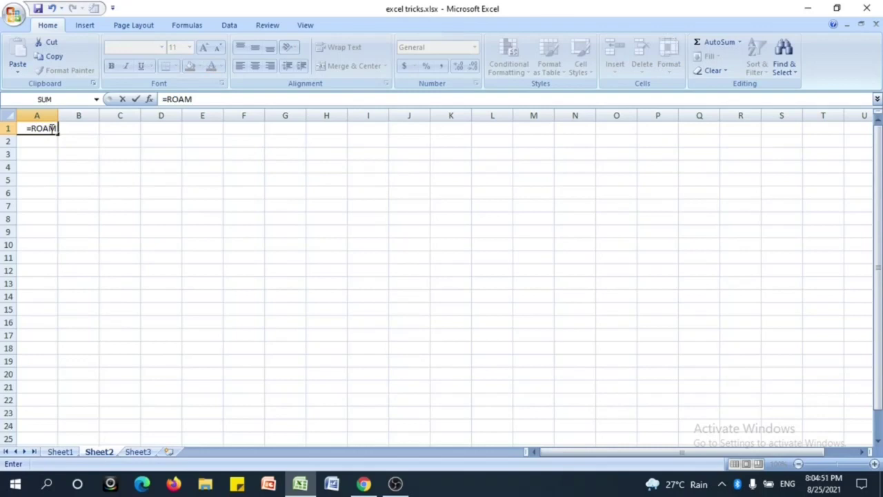
key(BackSpace)
key(BackSpace)
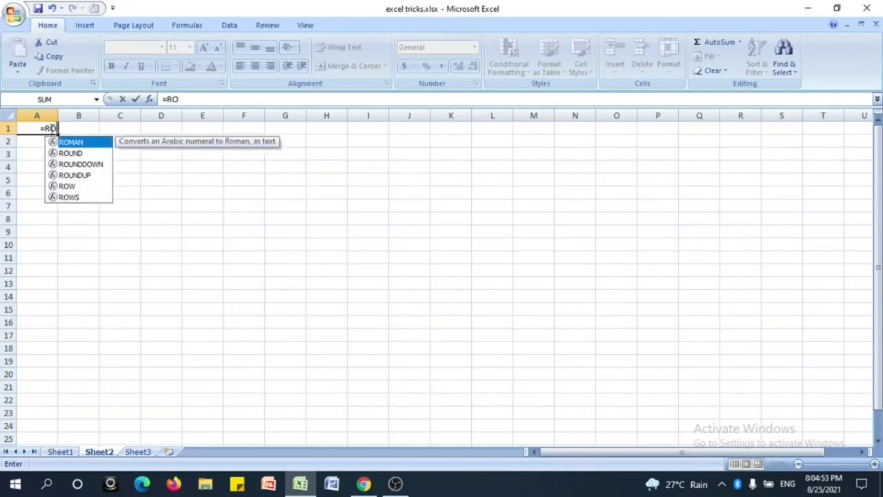
text(MAN)
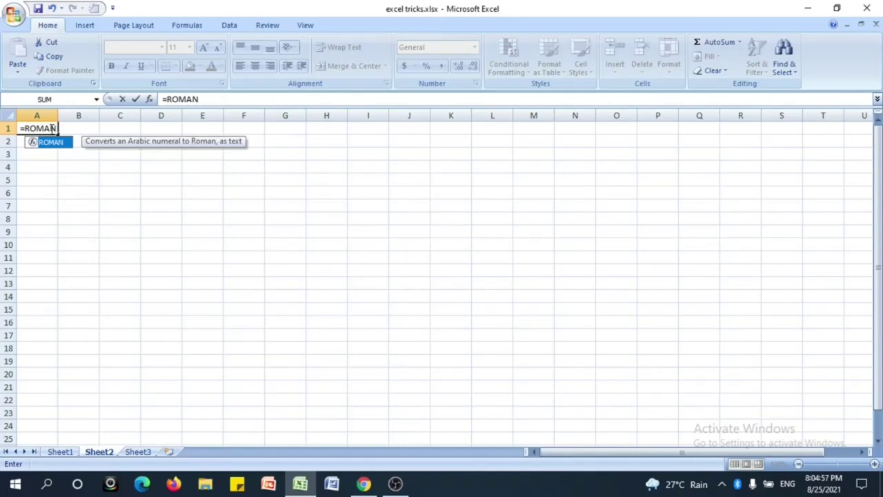
text(()
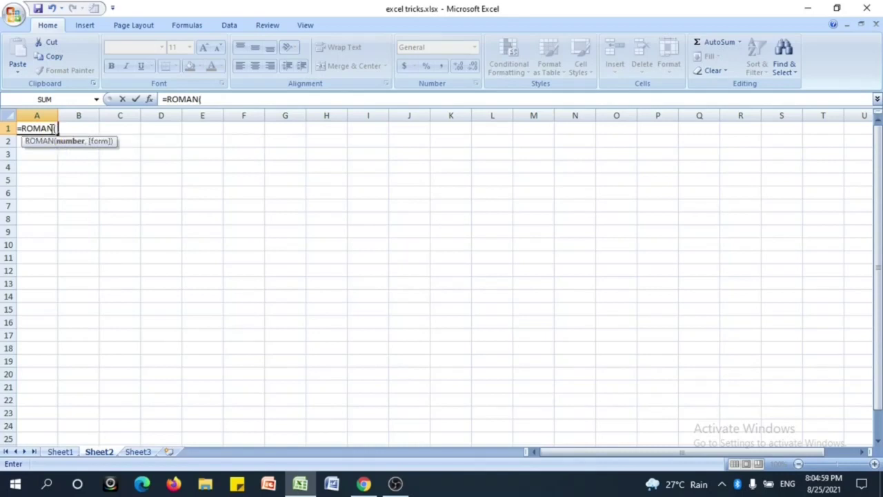
text(RO)
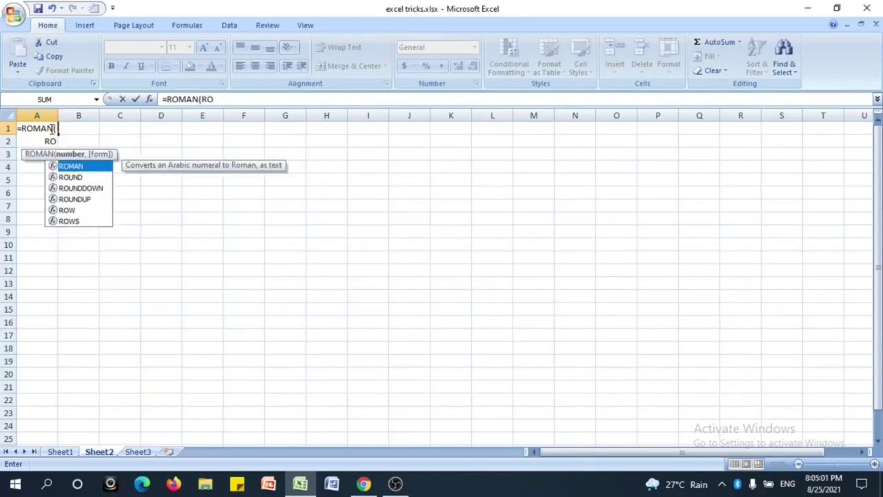
text(W)
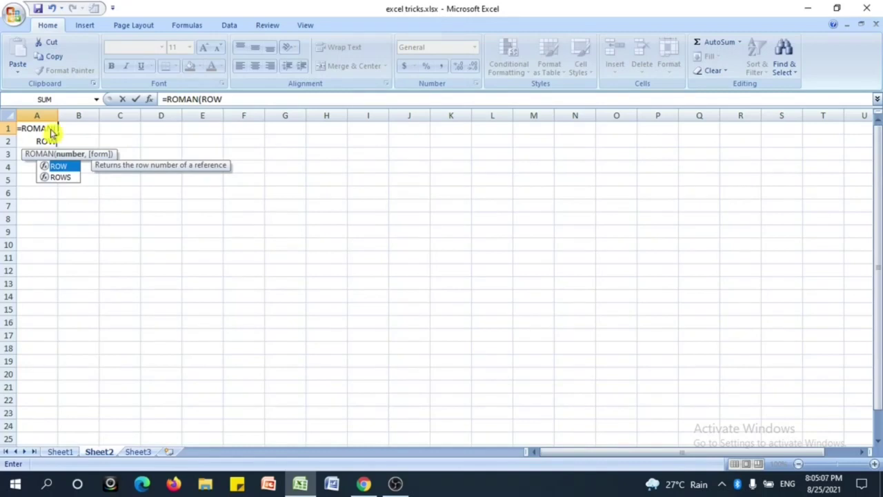
text(())
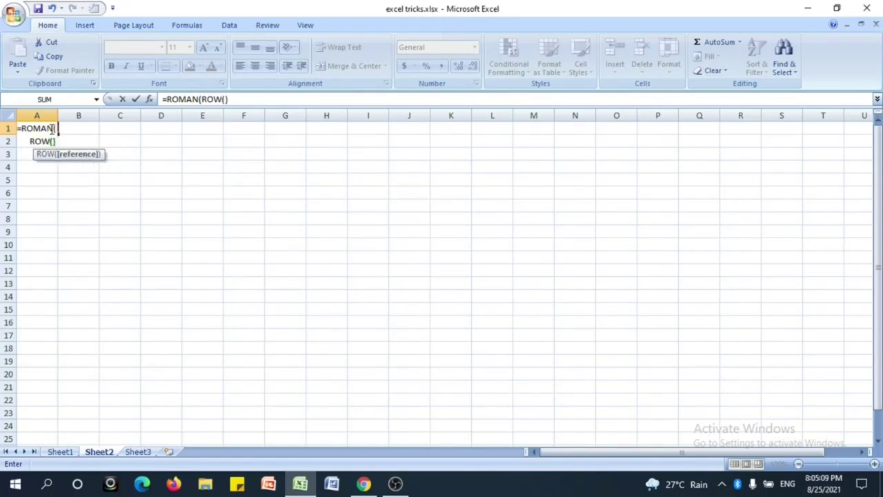
text())
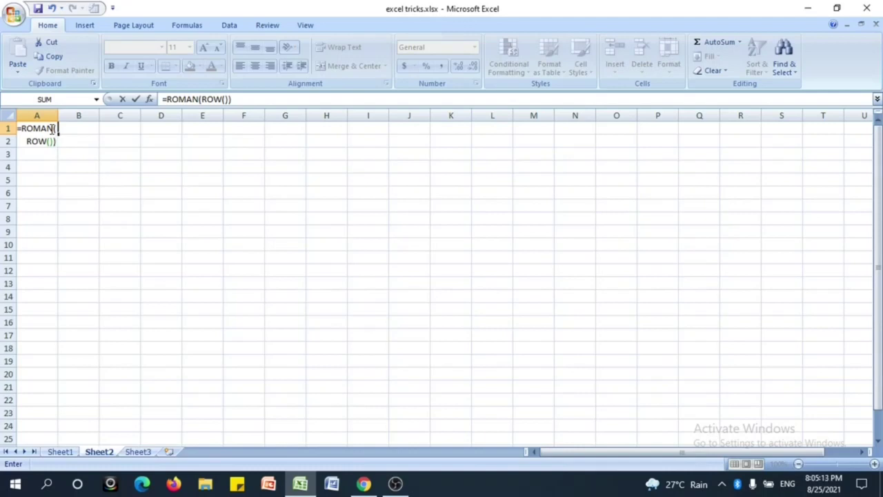
key(Return)
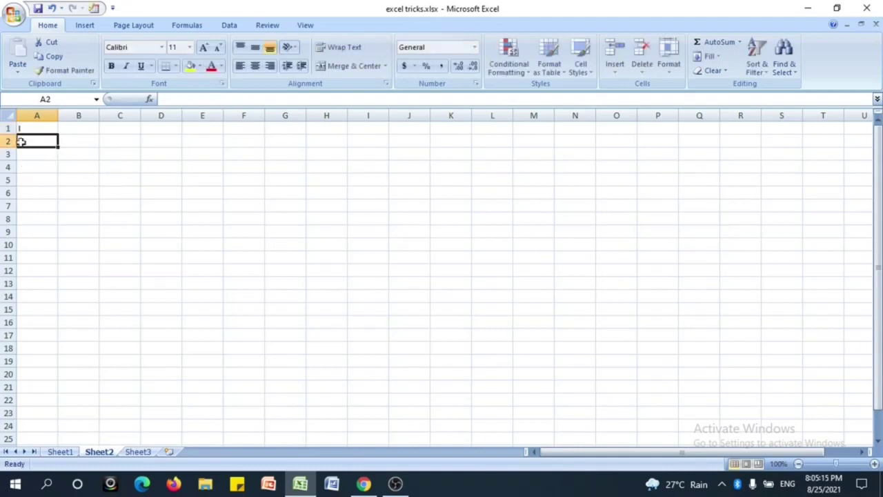
click(32, 131)
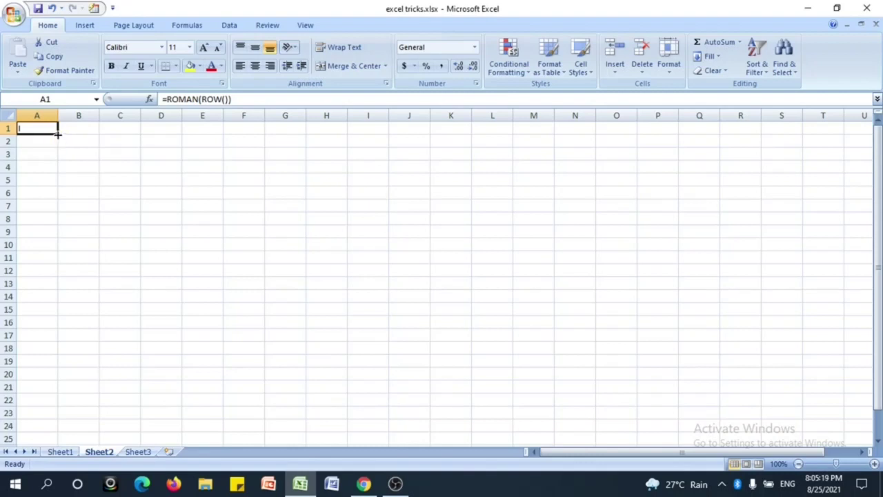
drag(58, 135, 47, 397)
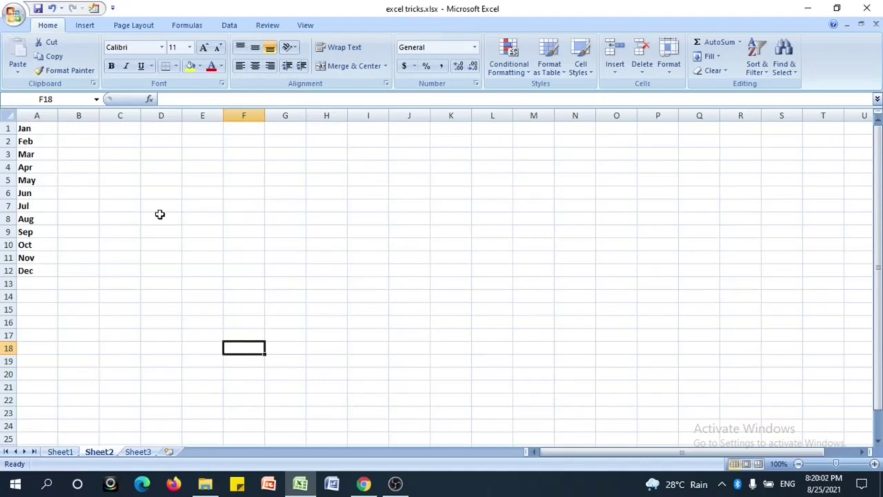
Move the month list in A1:A12 to I1:I12, and shift it back toward column A
click(248, 127)
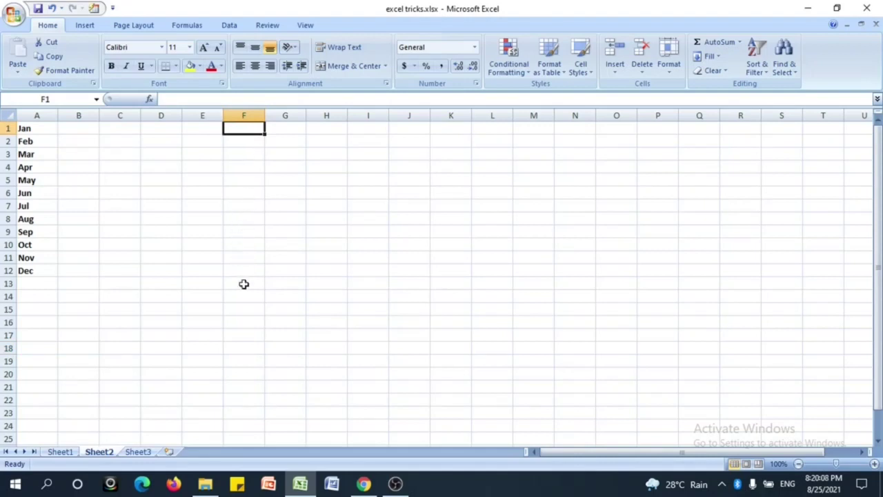
click(24, 129)
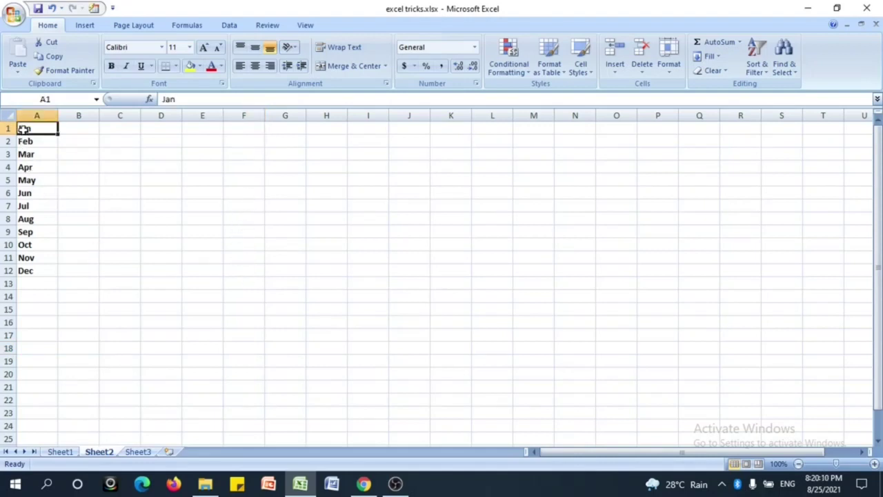
drag(25, 129, 39, 269)
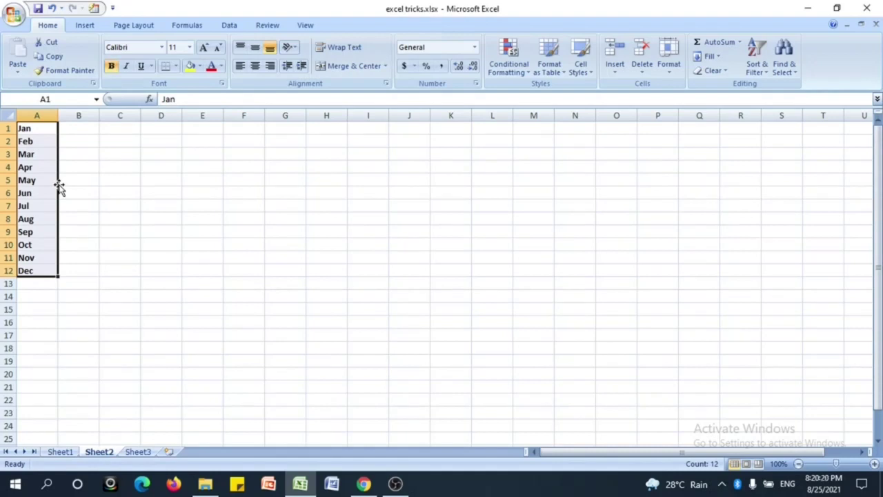
drag(59, 188, 383, 176)
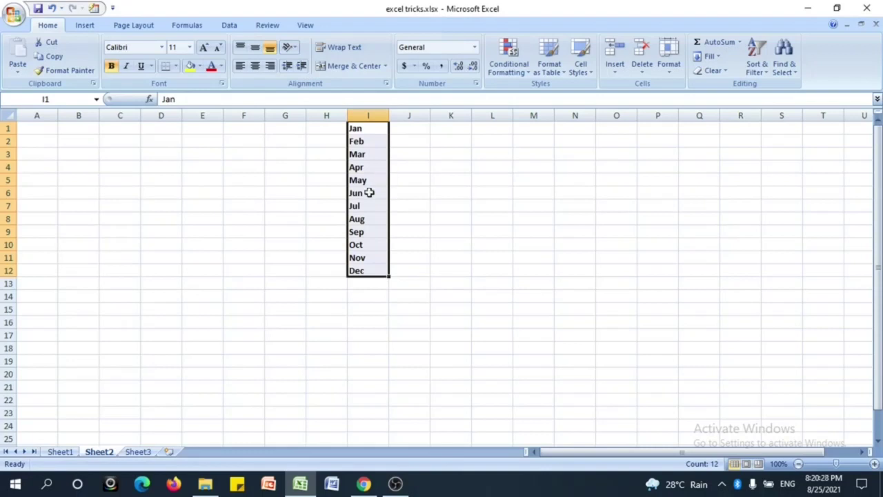
drag(345, 192, 301, 185)
drag(231, 199, 57, 177)
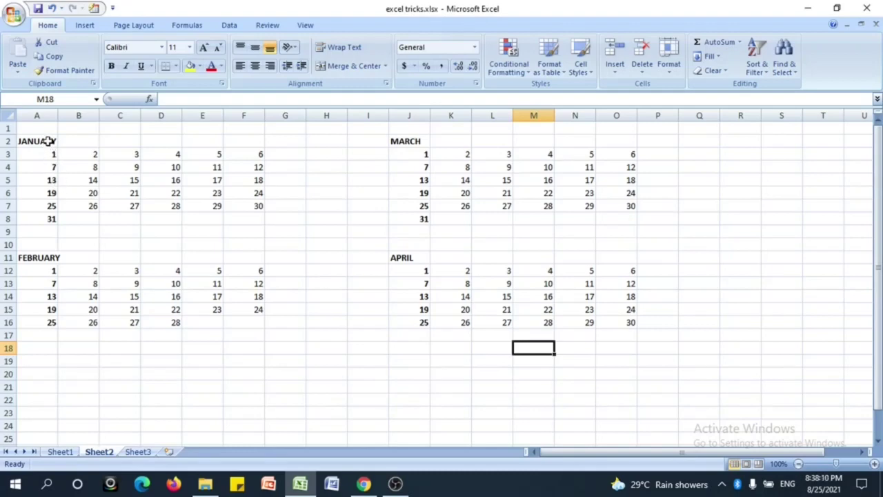
Look over the four month tables in A2:O17 of Sheet2 and the available space on Sheet3
drag(48, 141, 624, 329)
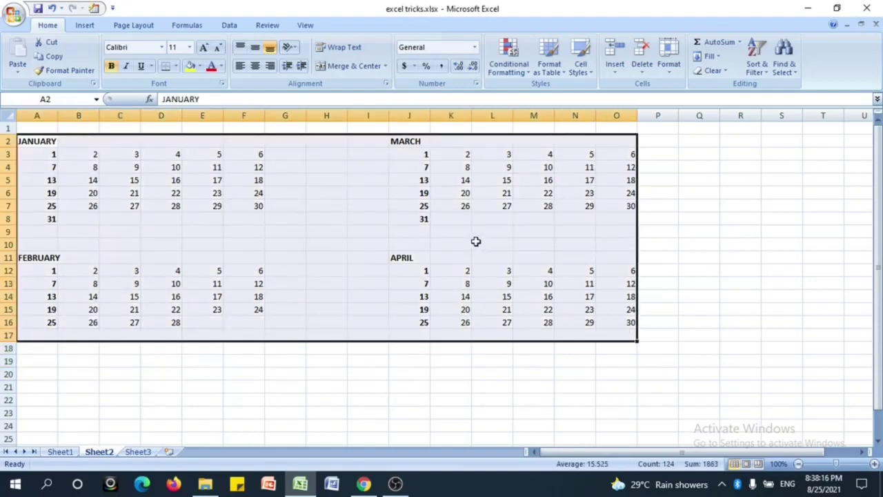
click(138, 452)
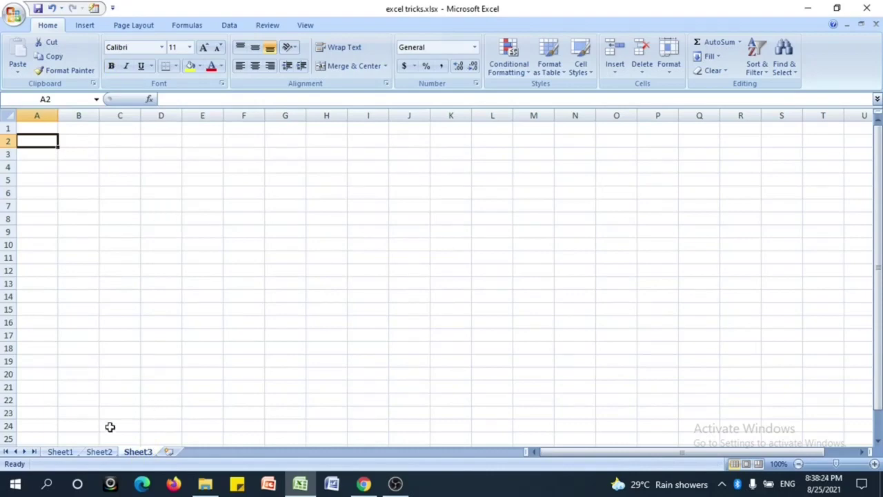
click(103, 452)
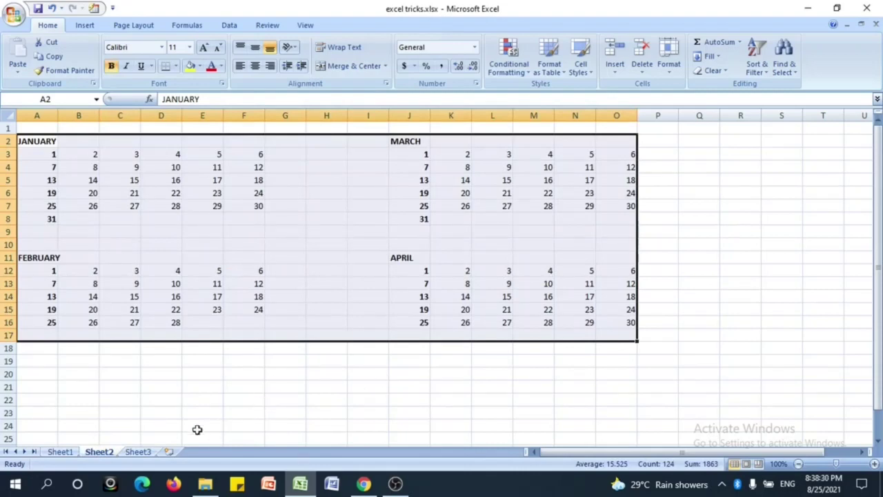
click(140, 453)
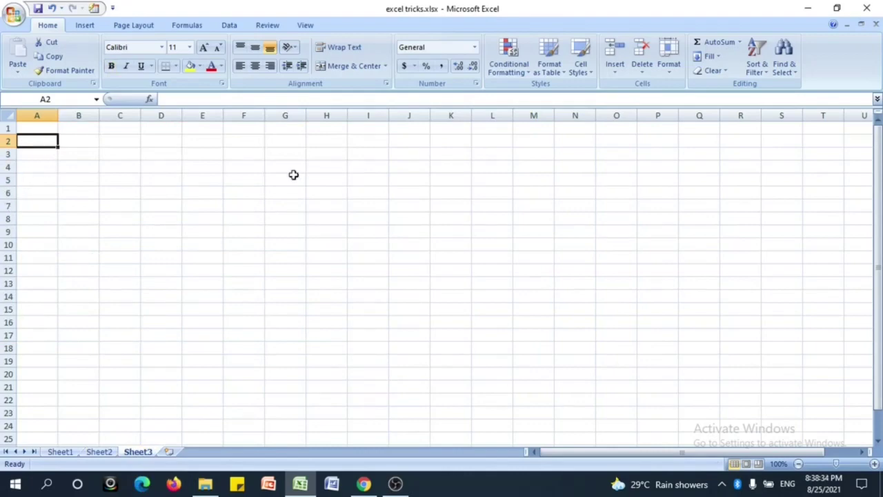
click(465, 152)
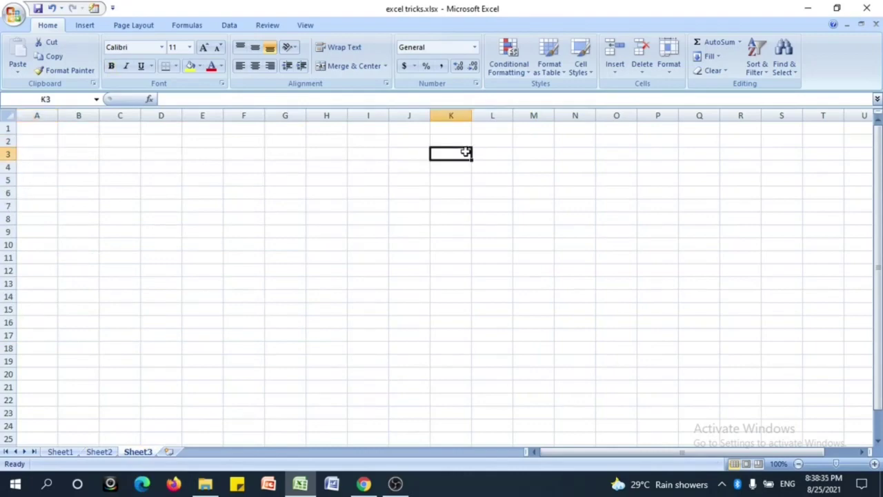
click(59, 257)
click(366, 255)
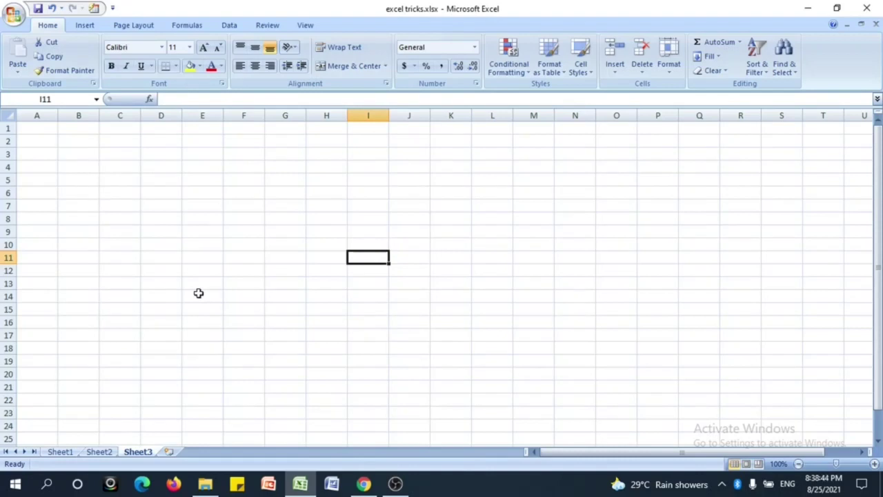
click(102, 453)
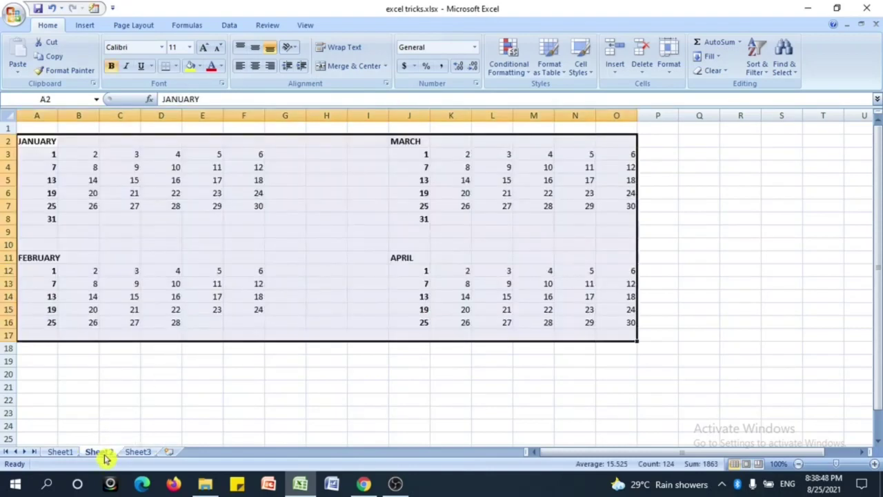
click(215, 385)
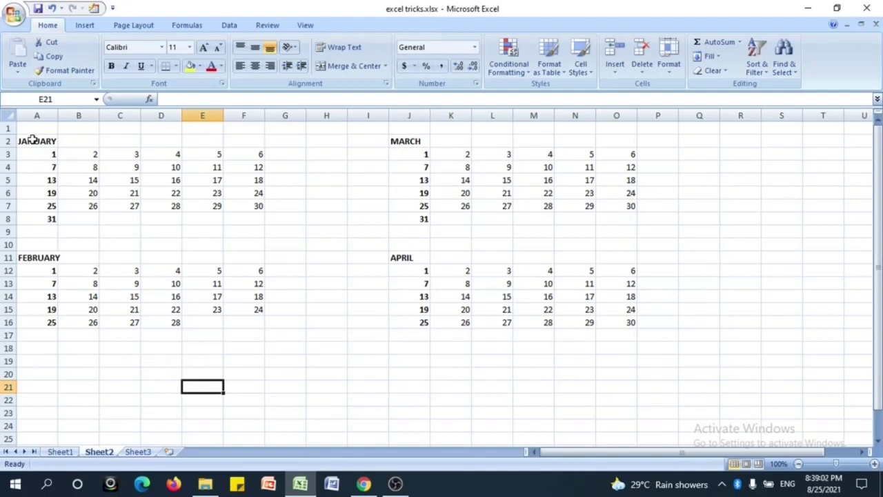
Copy the JANUARY table in A2:F8 of Sheet2 with the Office Clipboard pane open
drag(32, 140, 238, 215)
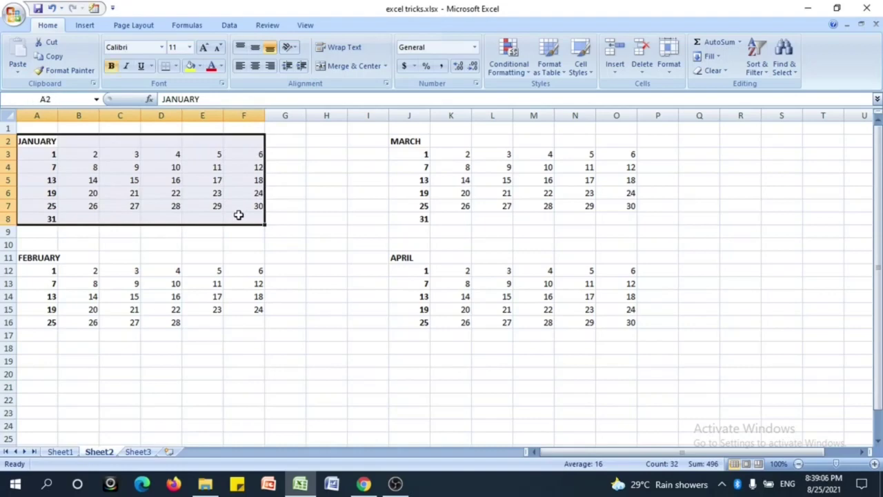
click(93, 84)
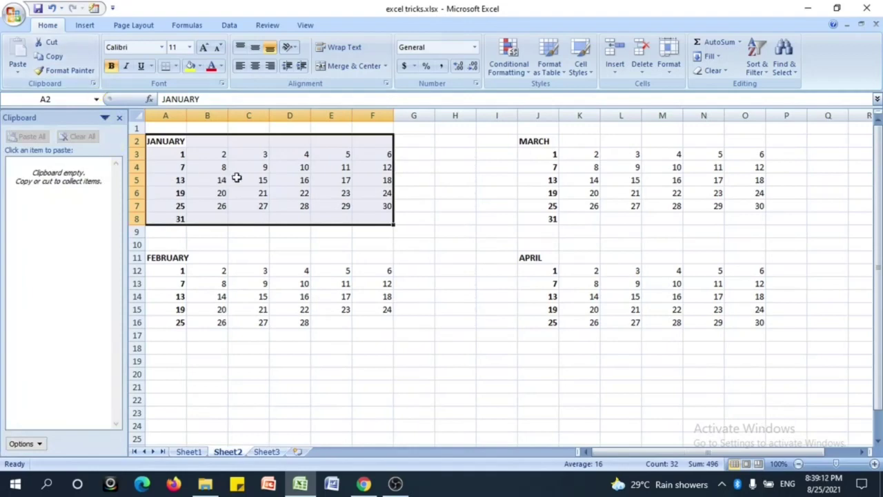
key(ctrl+c)
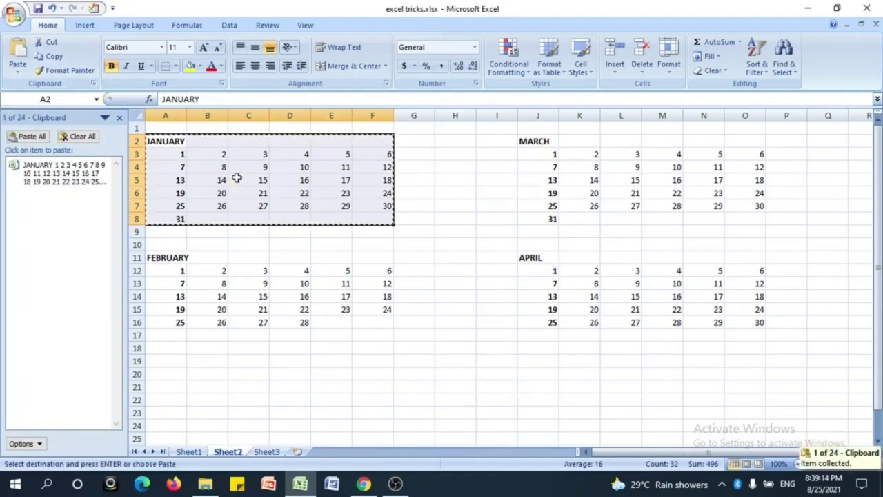
Copy the FEBRUARY table in A11:F16 and the MARCH table in J2:O8 to the Office Clipboard
click(485, 335)
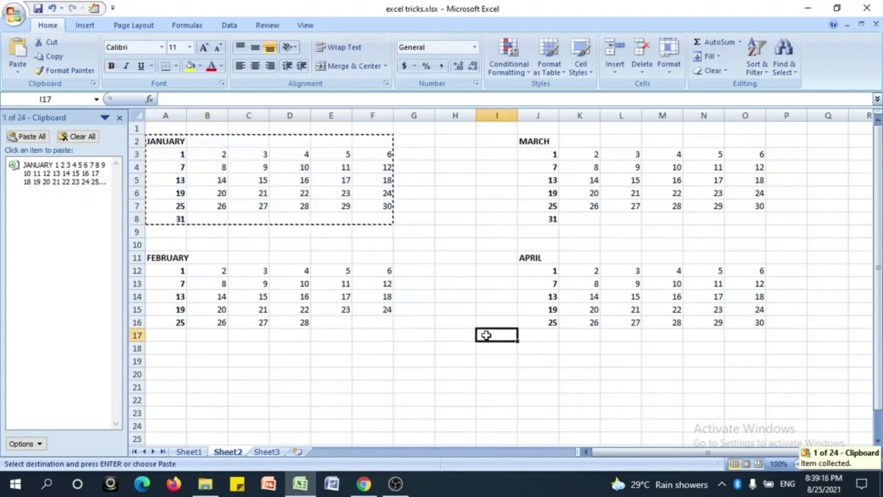
drag(154, 258, 363, 320)
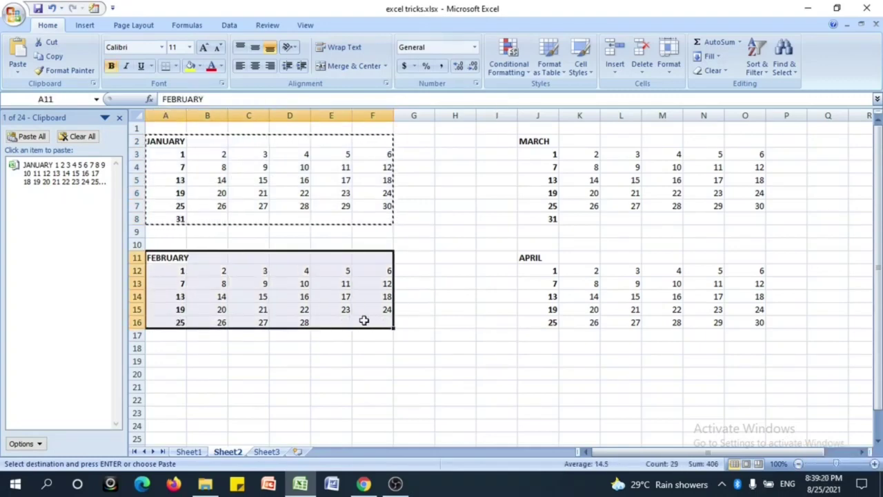
key(ctrl+c)
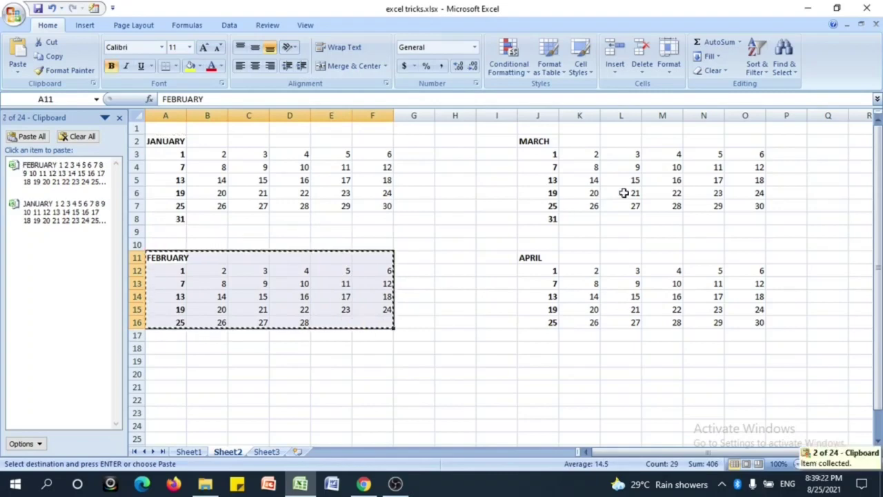
drag(534, 141, 752, 213)
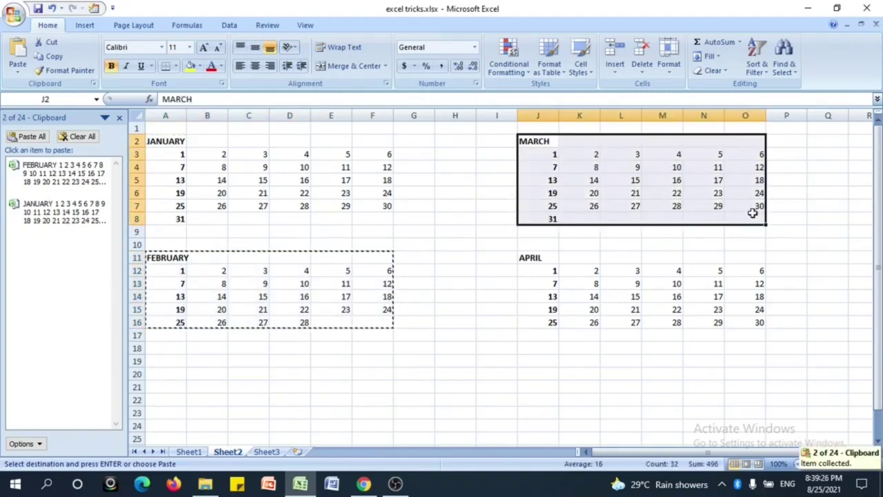
key(ctrl+c)
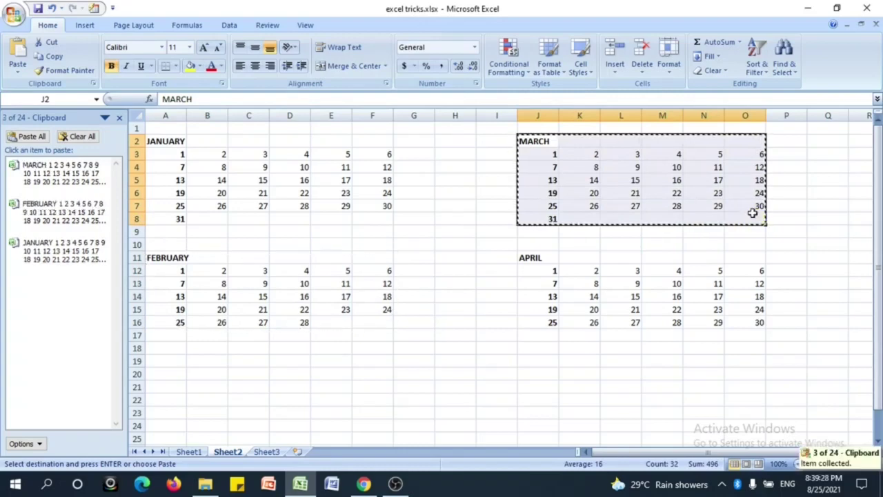
Try to copy the APRIL table in J11:O16 to the Office Clipboard
click(533, 258)
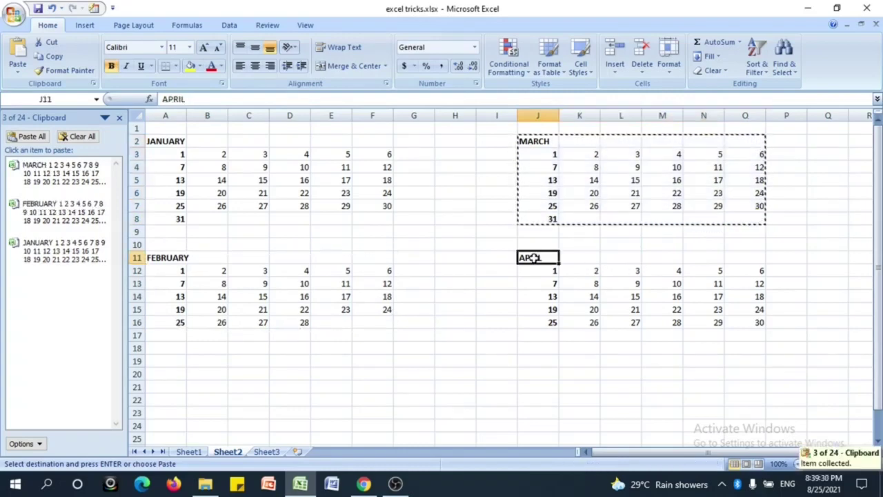
drag(534, 257, 731, 317)
click(732, 318)
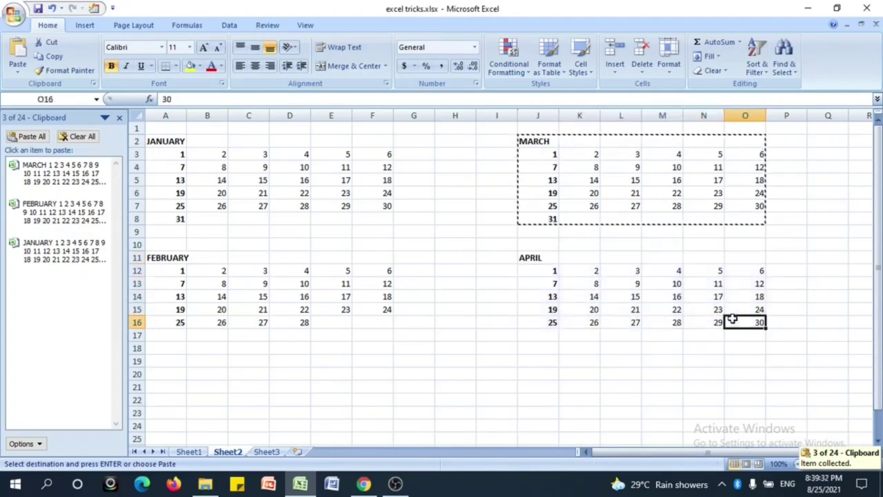
key(ctrl+c)
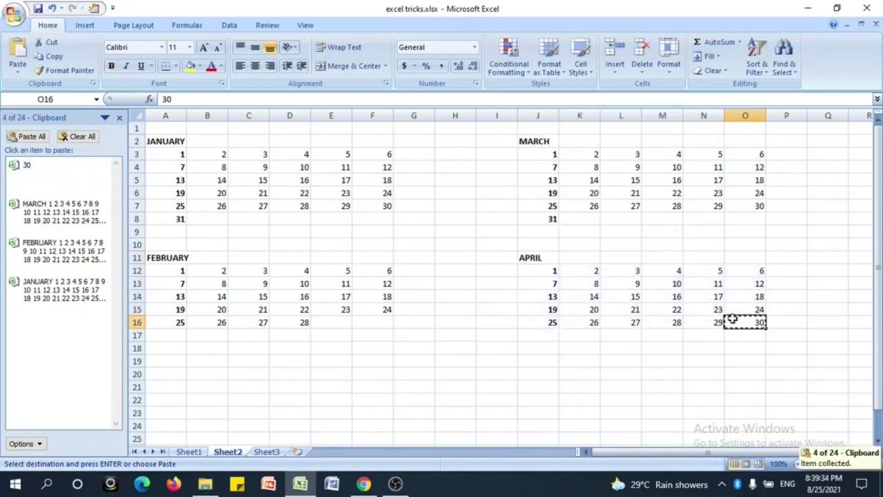
Copy the whole APRIL table in J11:O16 of Sheet2 to the Office Clipboard
click(655, 358)
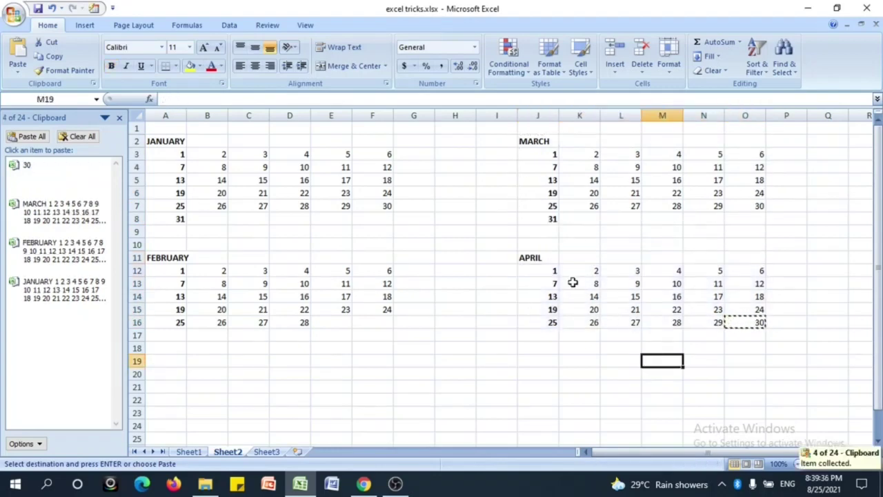
drag(529, 257, 735, 324)
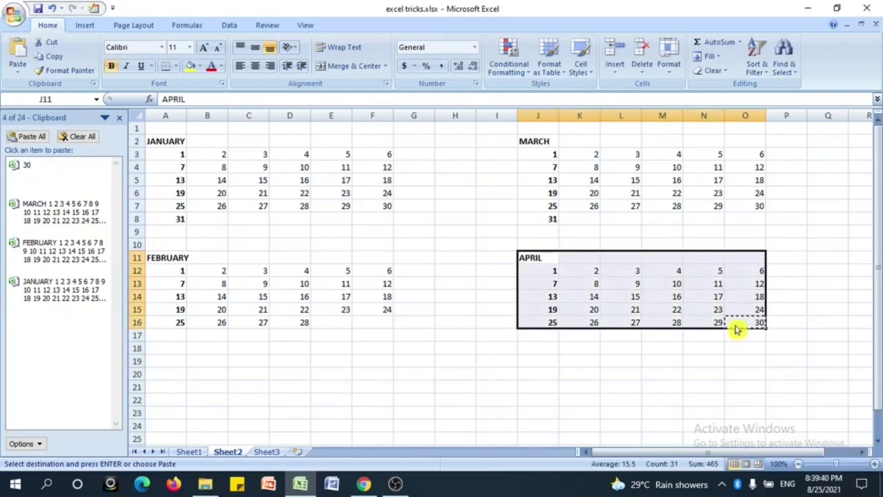
key(ctrl+c)
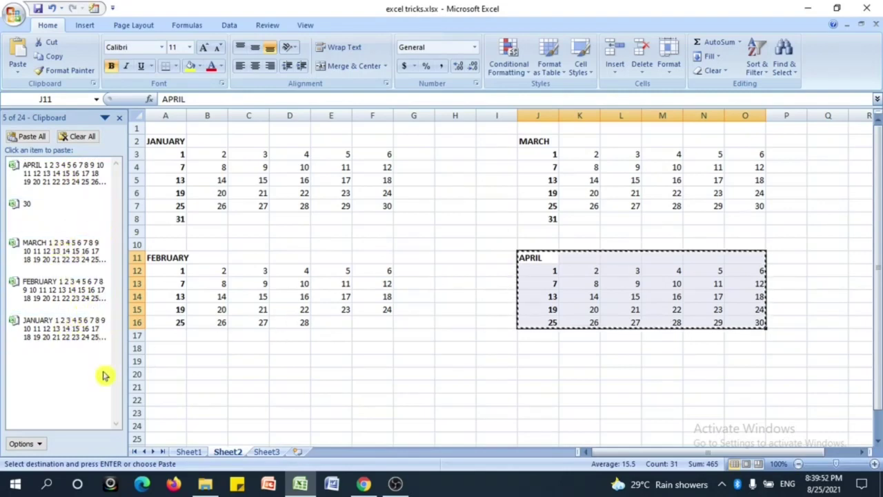
On Sheet3, paste the collected JANUARY table at A2 and the FEBRUARY table at I2
click(273, 453)
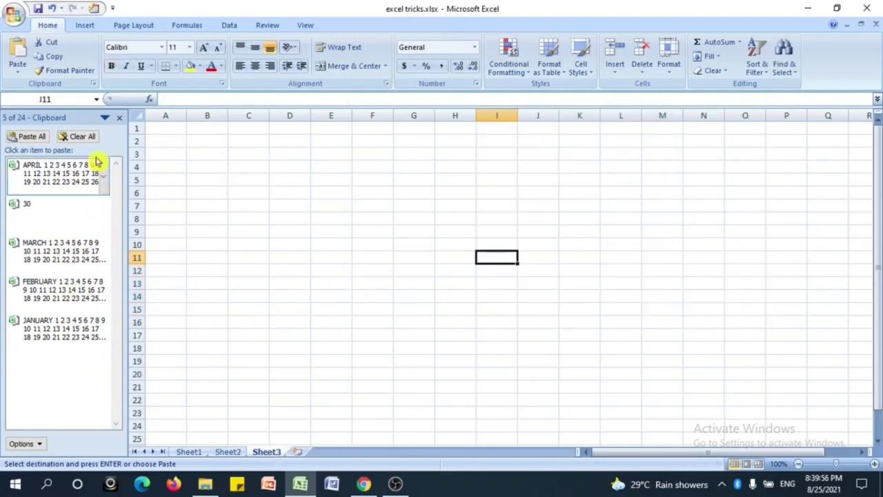
click(165, 139)
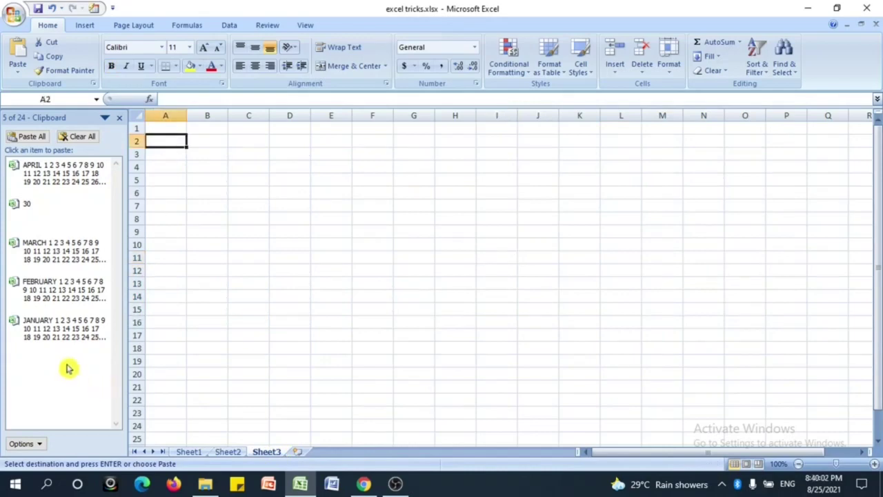
click(67, 339)
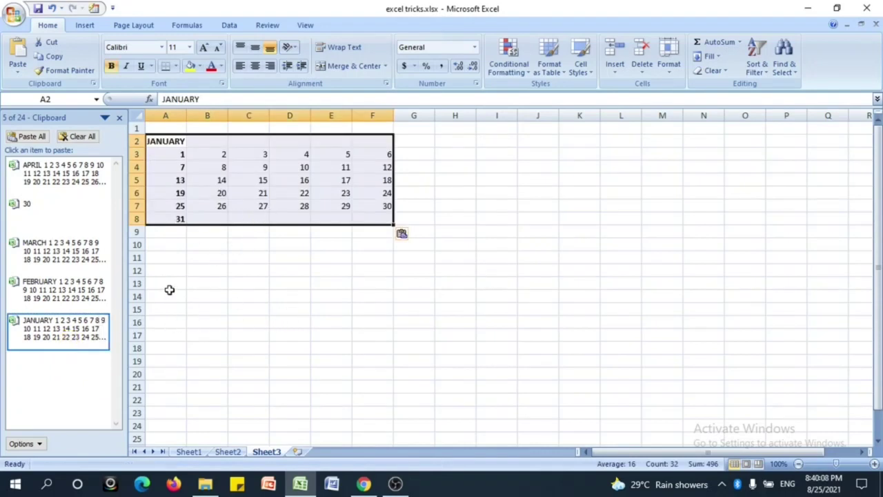
click(502, 141)
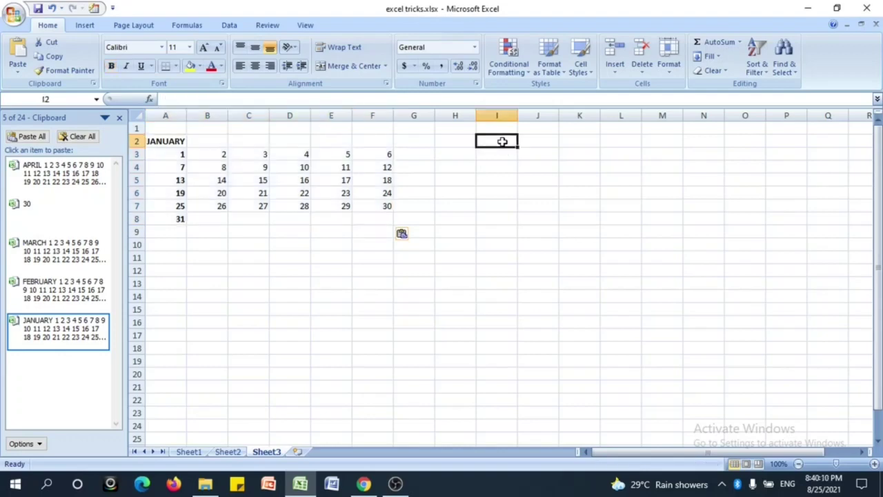
click(63, 293)
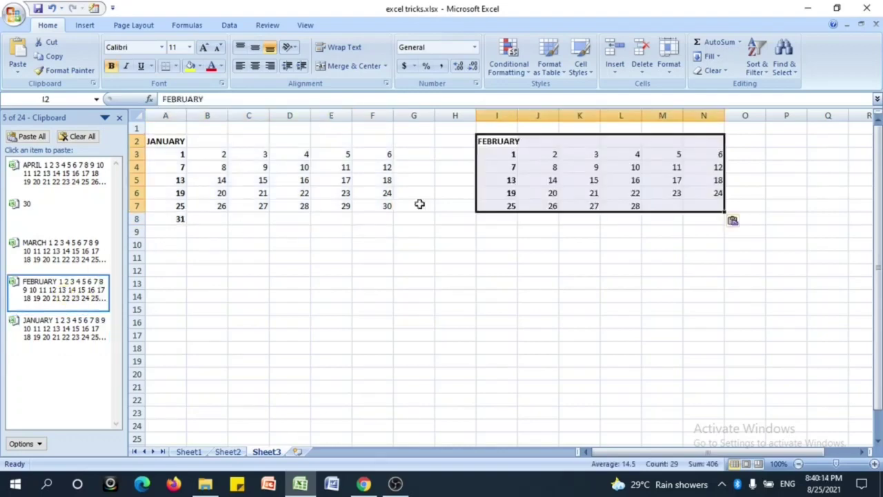
Paste the collected MARCH table at A11 and the APRIL table at I11 of Sheet3
click(161, 258)
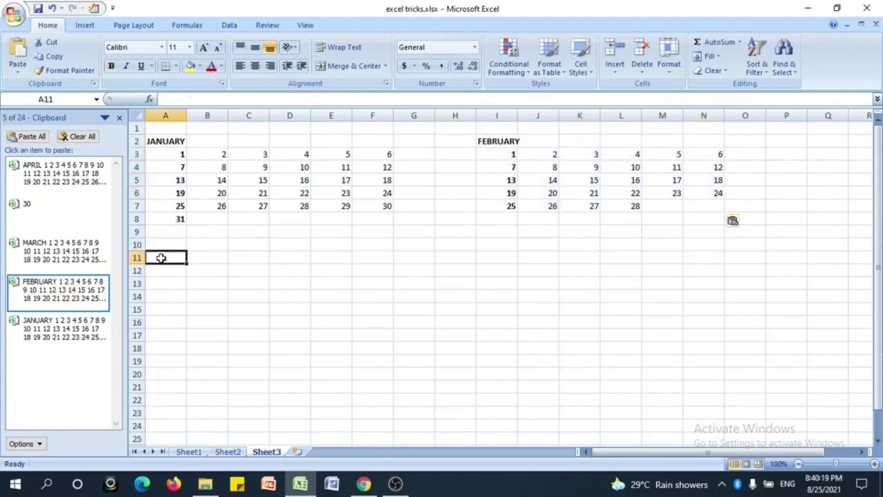
click(84, 258)
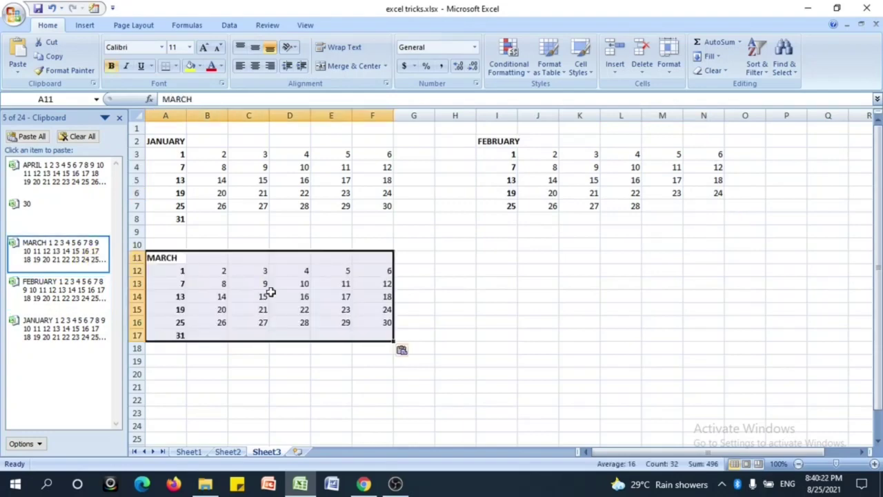
click(505, 256)
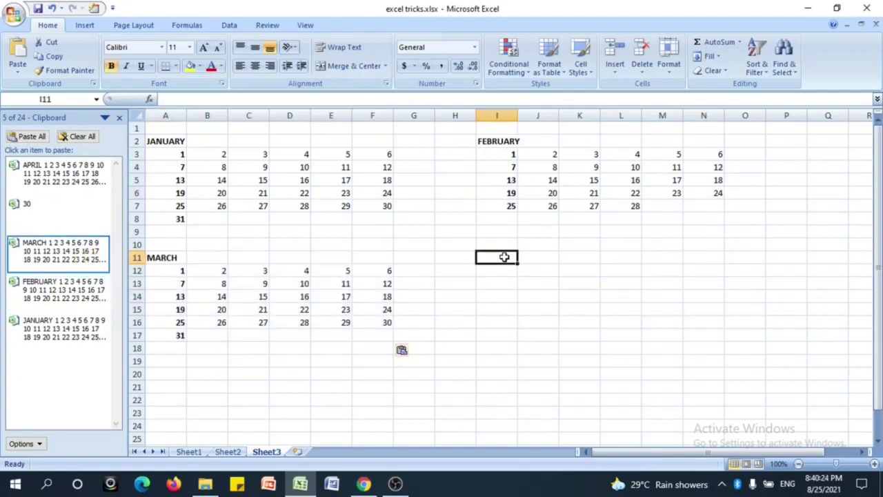
click(55, 190)
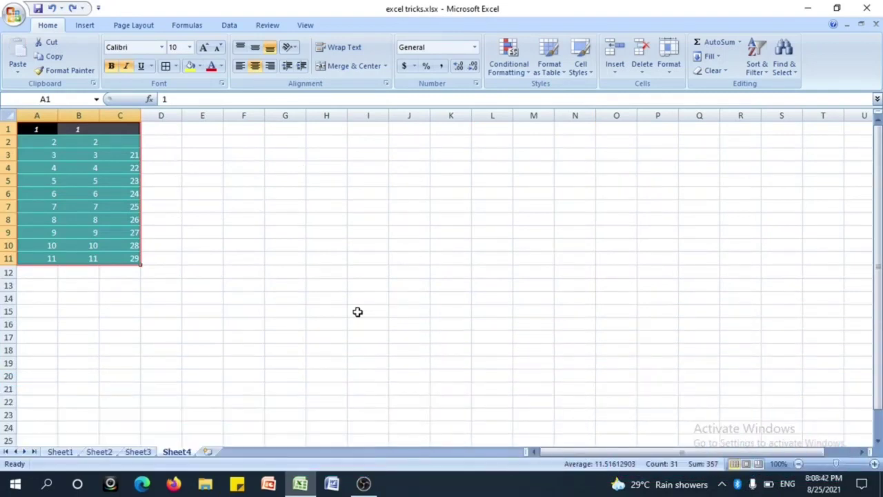
Copy the formatted table in A1:C11 of Sheet4 to J2:L12, and repeat the placement with that copy farther right
click(207, 205)
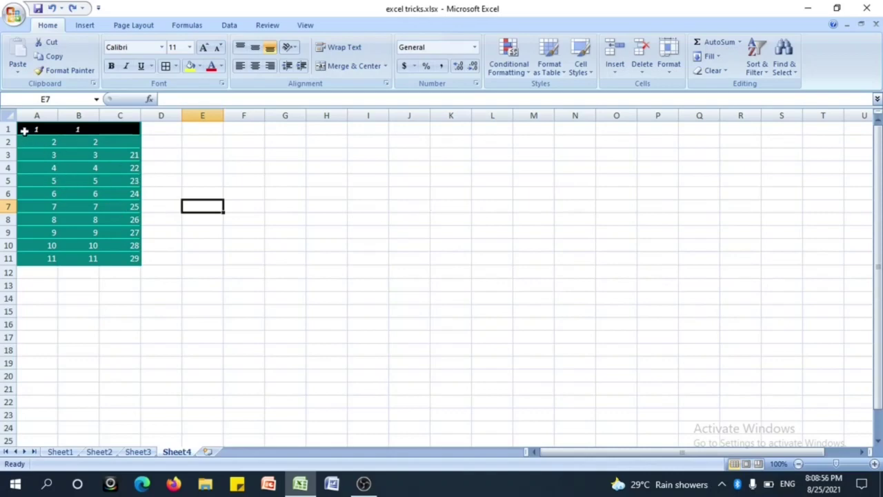
drag(24, 130, 118, 252)
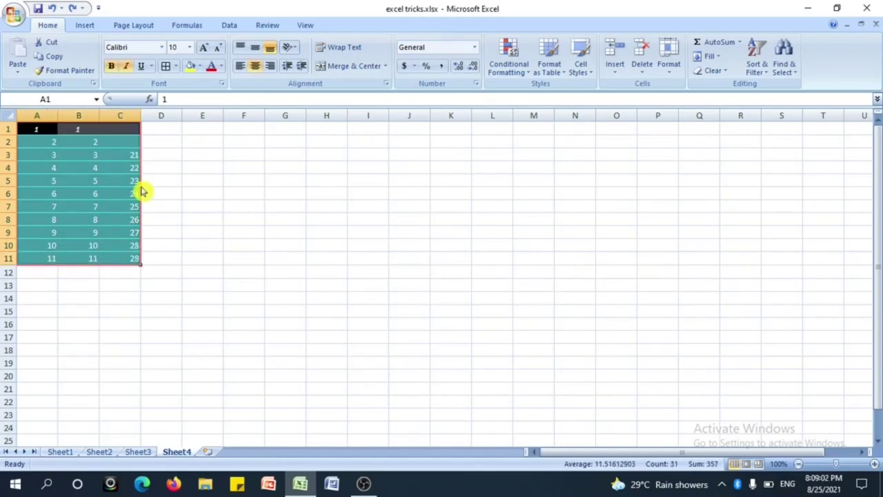
drag(143, 191, 486, 197)
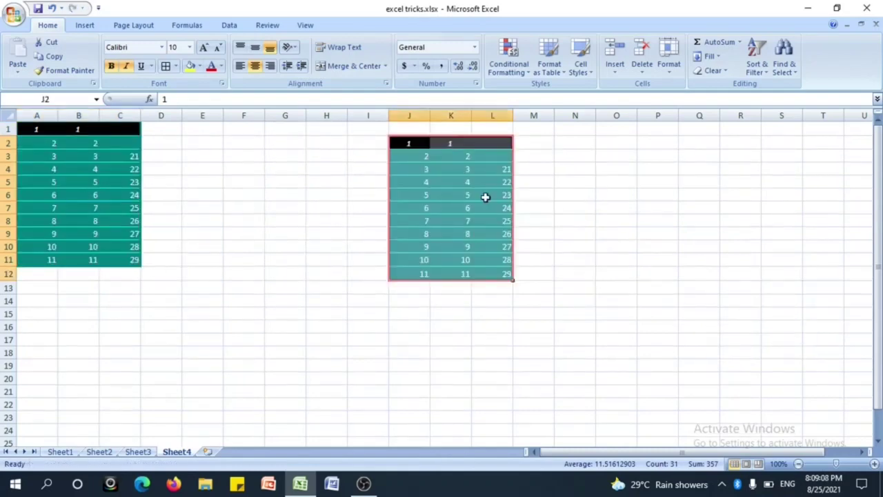
drag(401, 141, 492, 269)
drag(516, 232, 711, 233)
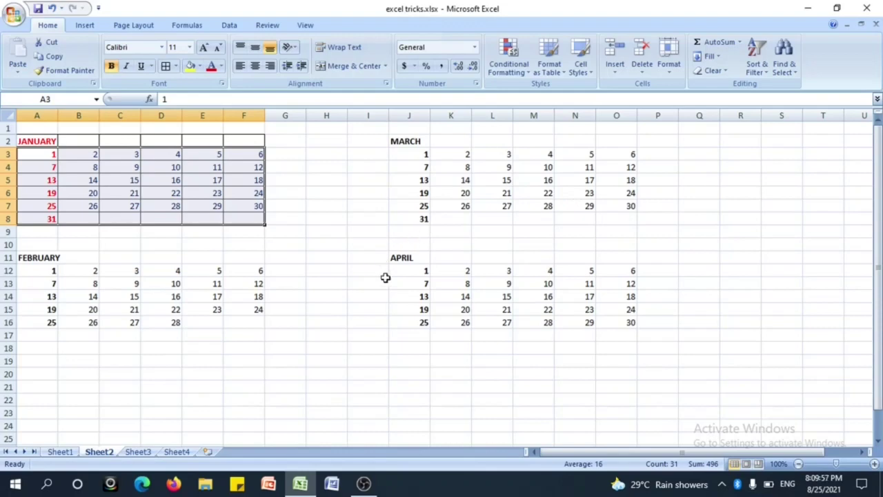
Add the AutoFormat command from All Commands to the Quick Access Toolbar
click(98, 13)
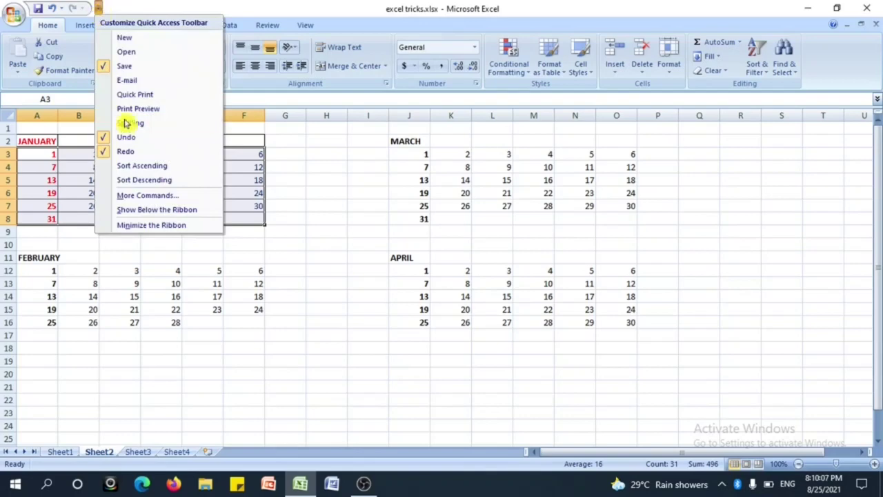
click(145, 197)
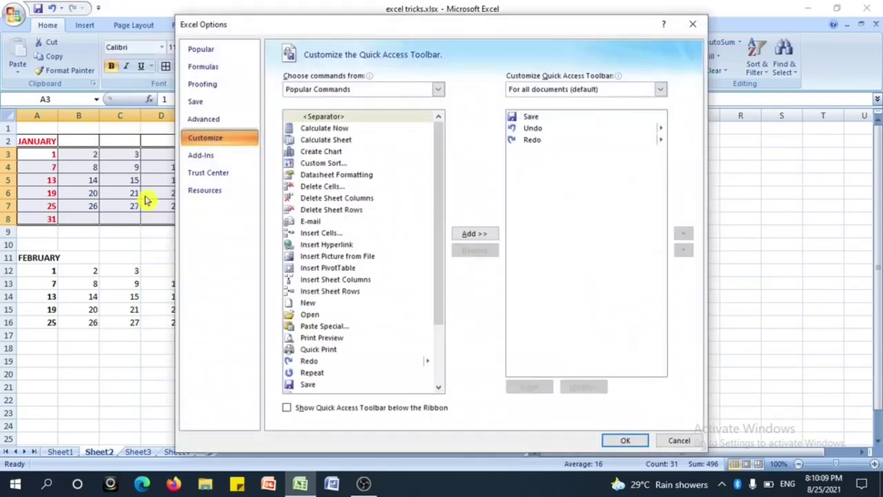
click(436, 90)
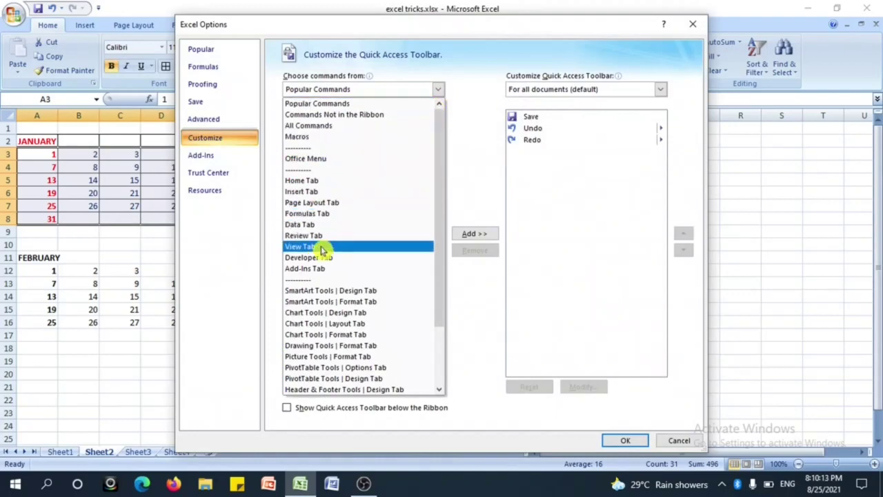
click(330, 132)
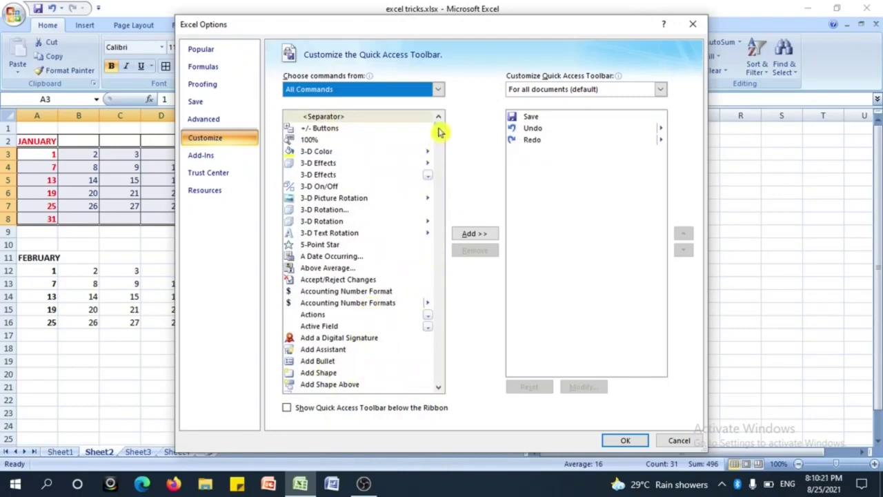
mouse_move(440, 132)
mouse_down()
mouse_move(438, 122)
mouse_move(442, 147)
mouse_move(439, 135)
mouse_up()
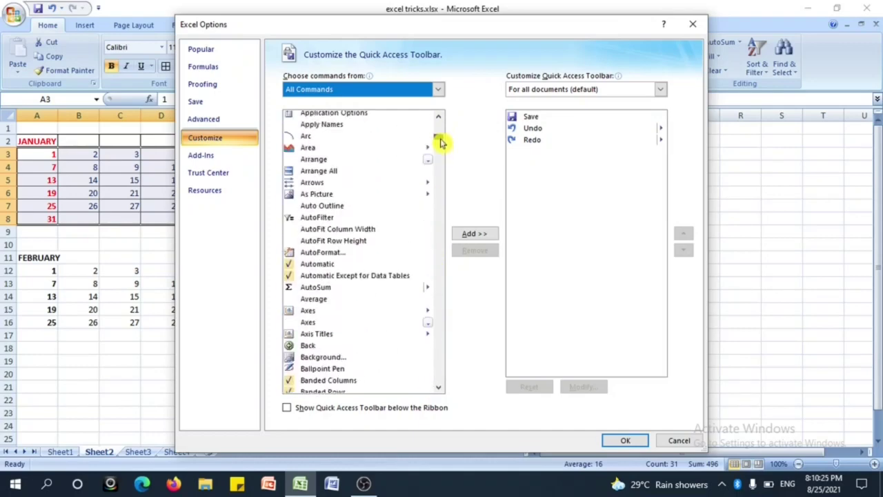
click(336, 252)
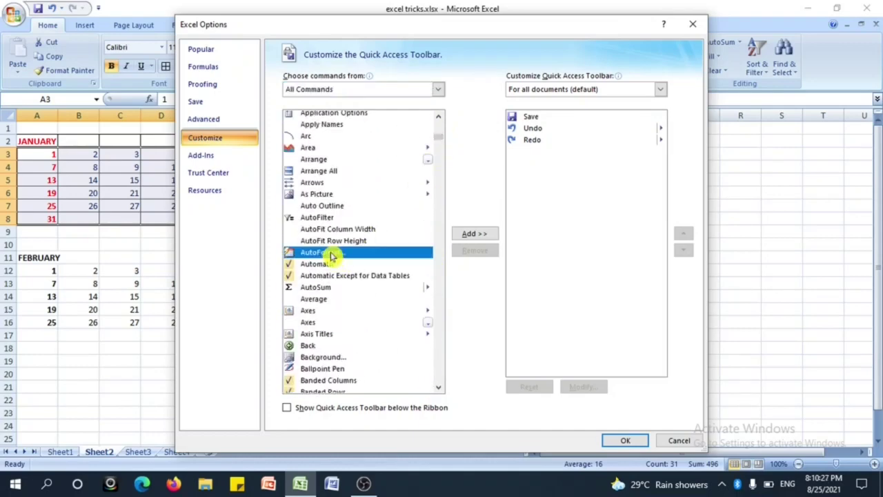
click(468, 235)
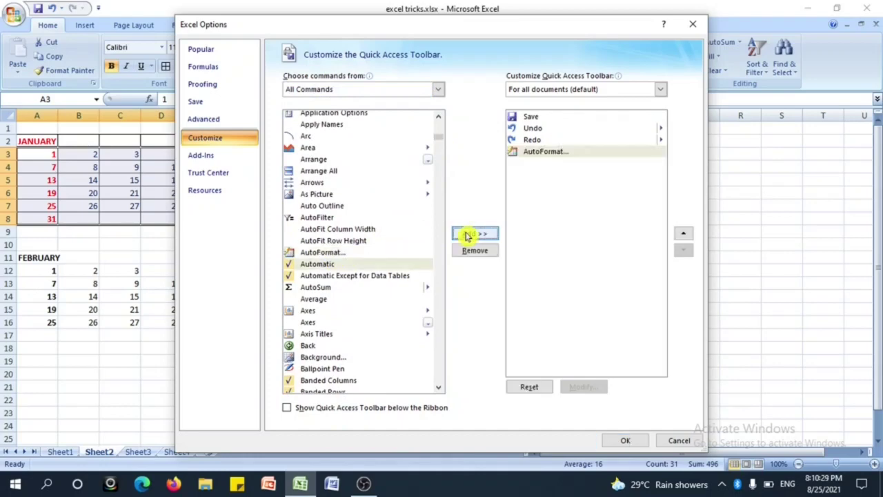
click(623, 441)
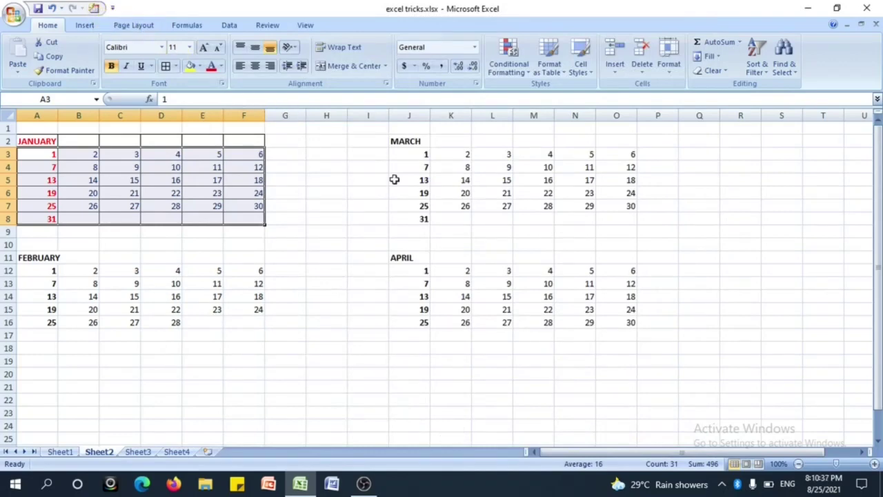
Apply the Classic 2 AutoFormat to the MARCH table in J2:O8 and widen columns K and M
drag(406, 141, 613, 219)
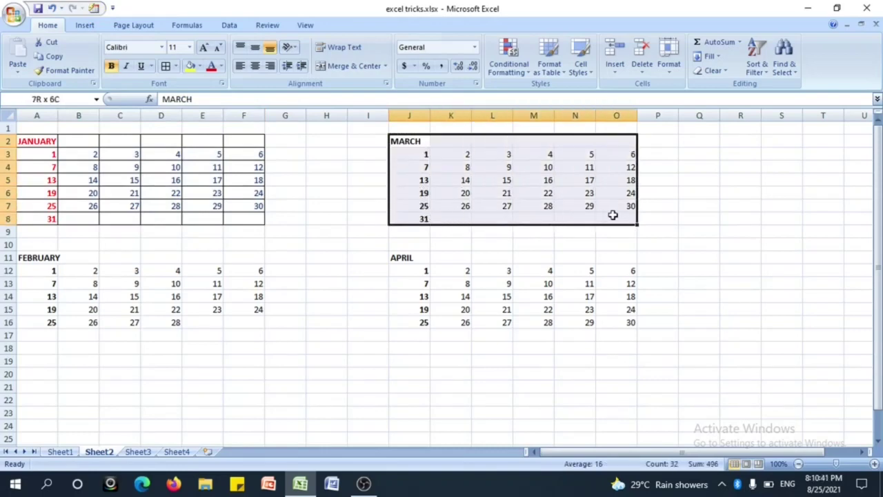
click(97, 12)
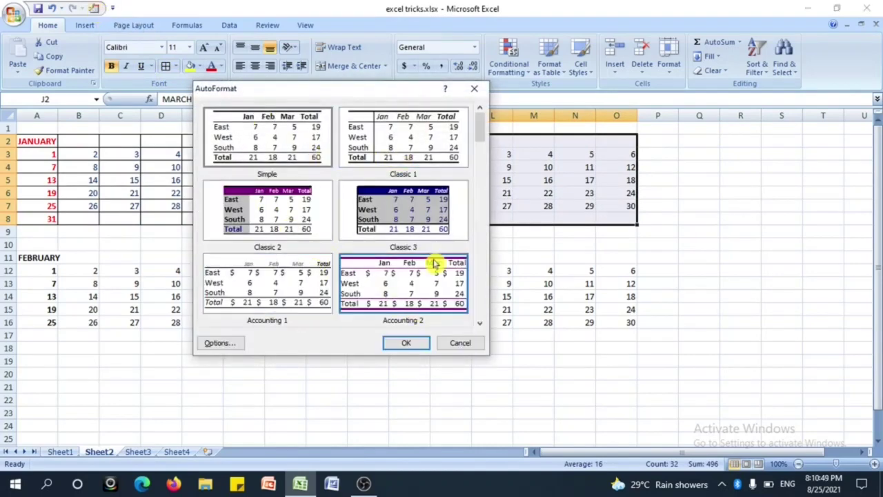
click(276, 217)
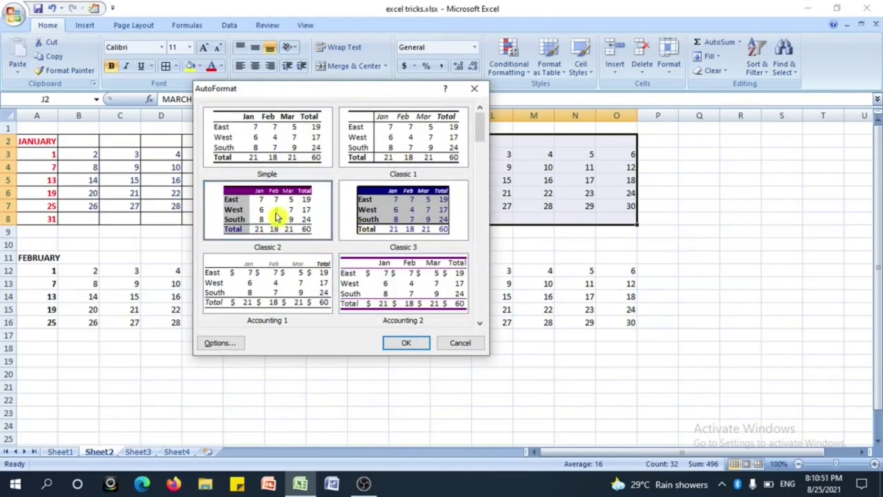
click(407, 344)
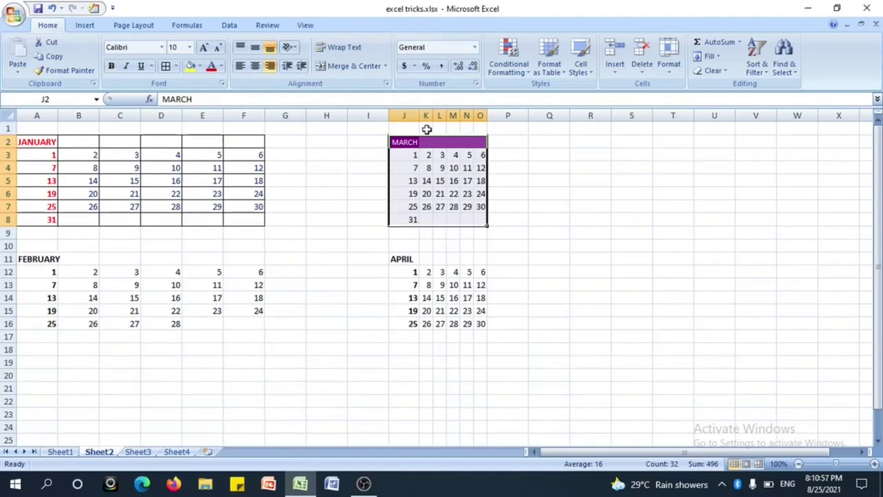
drag(432, 115, 501, 115)
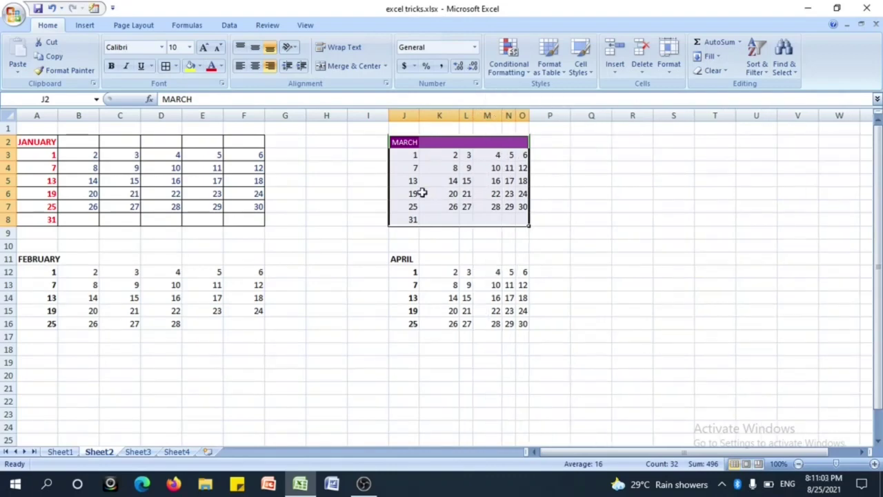
Apply the Simple AutoFormat to the APRIL table in J11:O16
click(403, 259)
drag(403, 258, 521, 318)
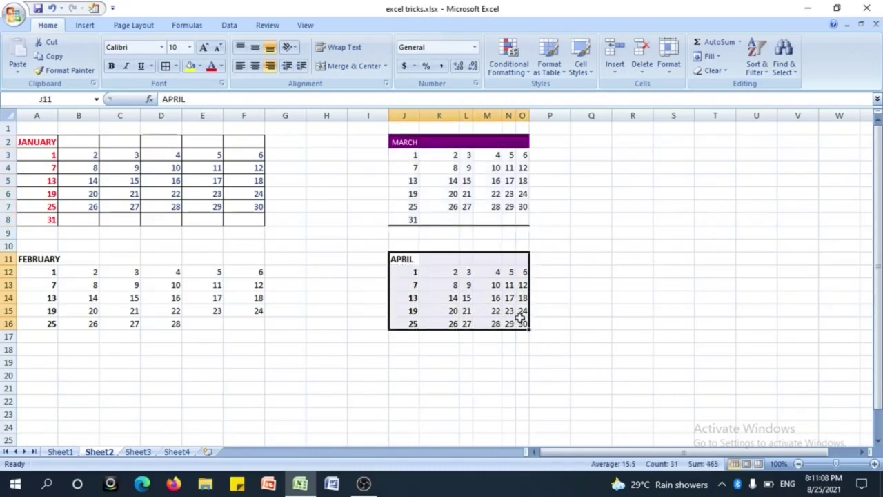
click(94, 9)
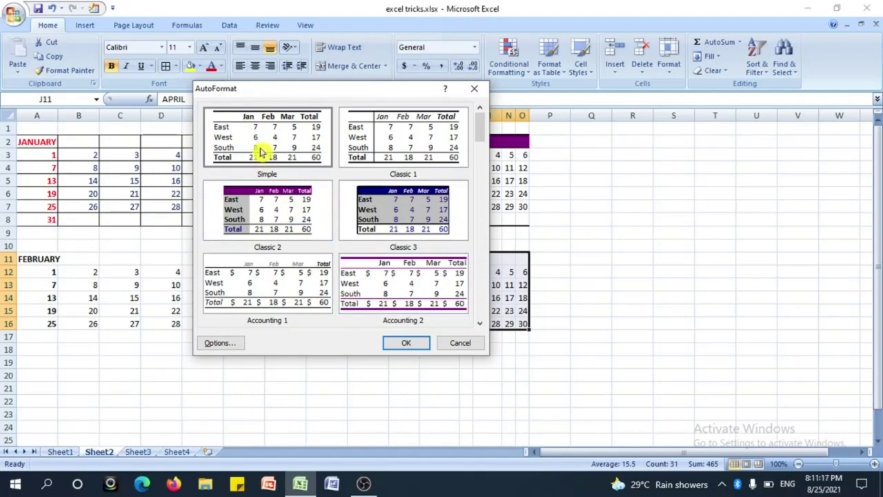
click(404, 344)
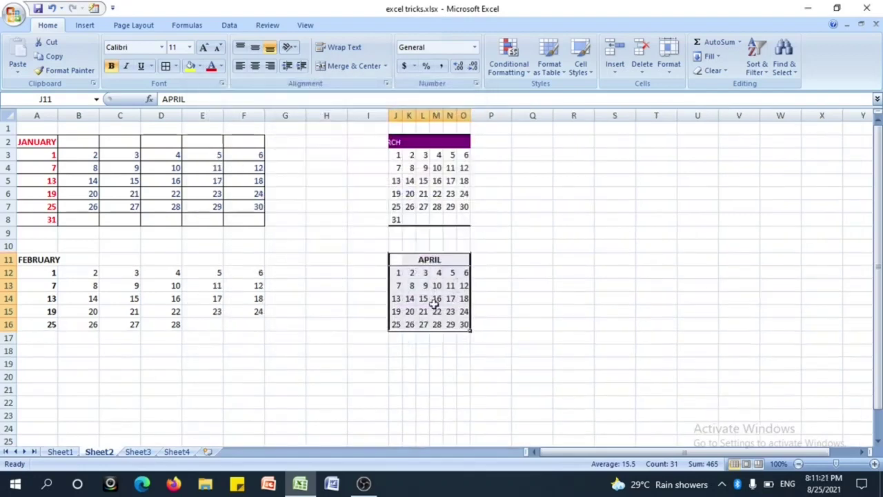
click(487, 297)
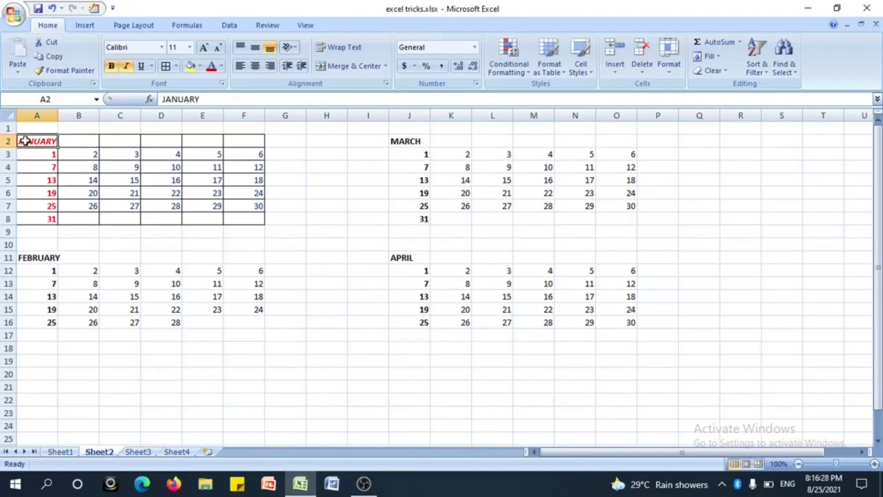
Copy the JANUARY table's formatting onto the MARCH table with Format Painter, and from MARCH onto the FEBRUARY table in A11:F16
drag(24, 141, 239, 215)
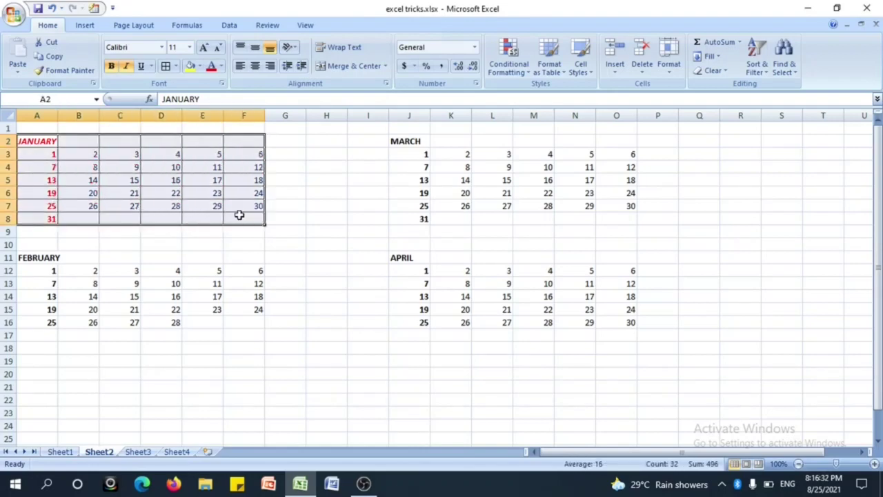
click(80, 73)
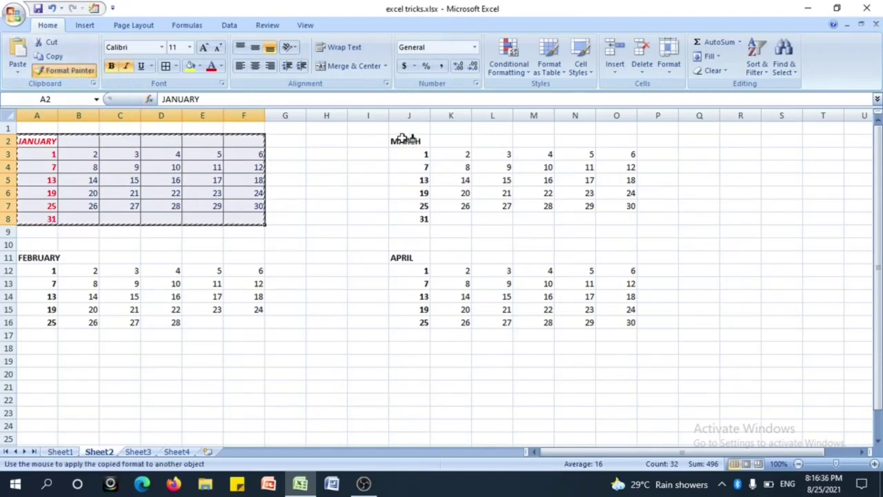
mouse_move(406, 140)
mouse_down()
mouse_move(428, 213)
mouse_move(612, 215)
mouse_up()
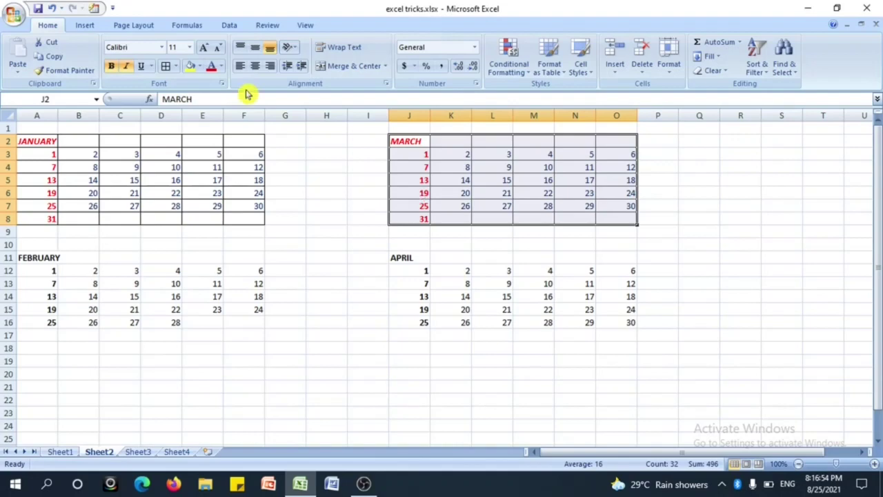
click(88, 73)
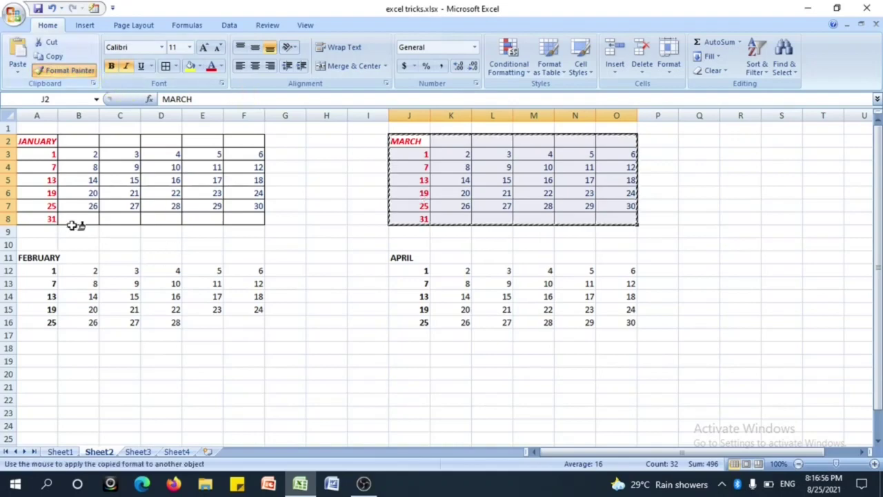
click(35, 257)
mouse_move(35, 258)
mouse_down()
mouse_move(65, 310)
mouse_move(234, 321)
mouse_up()
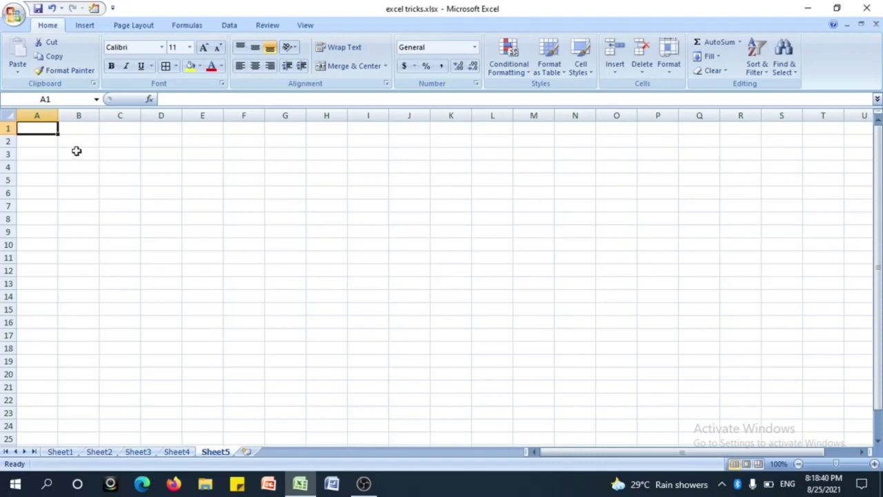
Open Data Validation for cell B2 of Sheet5 and title its input message "Mobile number"
click(72, 142)
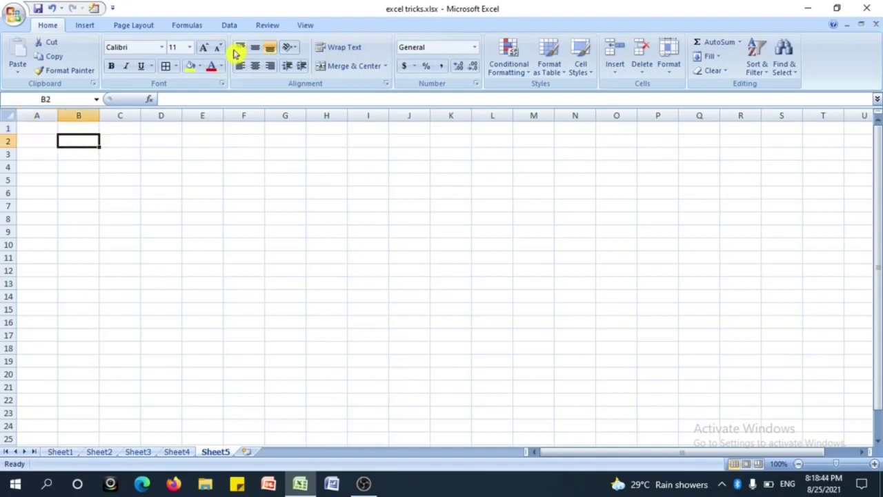
click(230, 26)
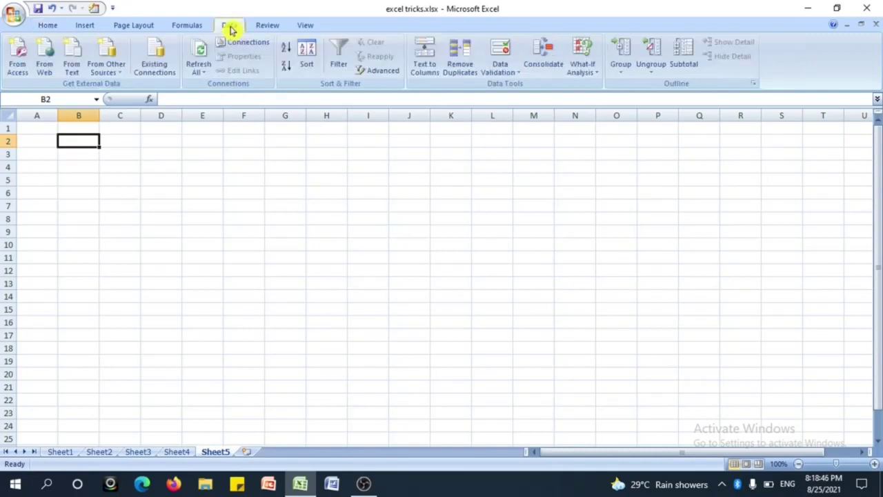
click(508, 70)
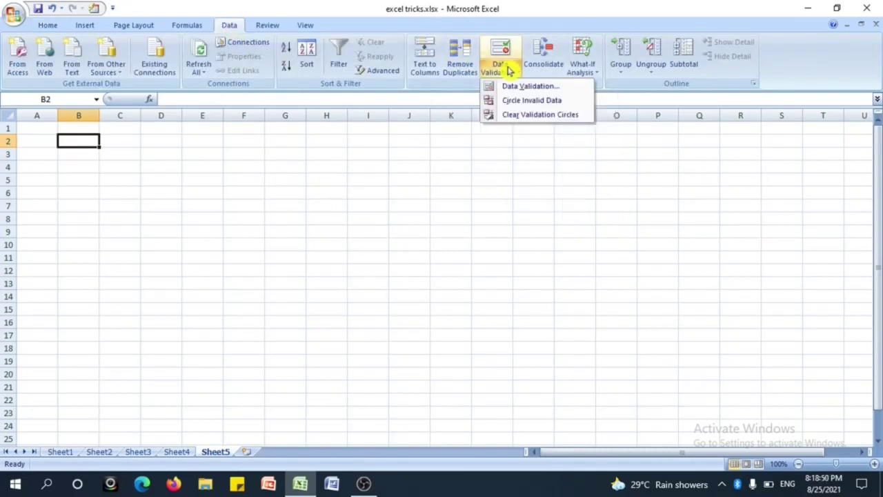
click(514, 86)
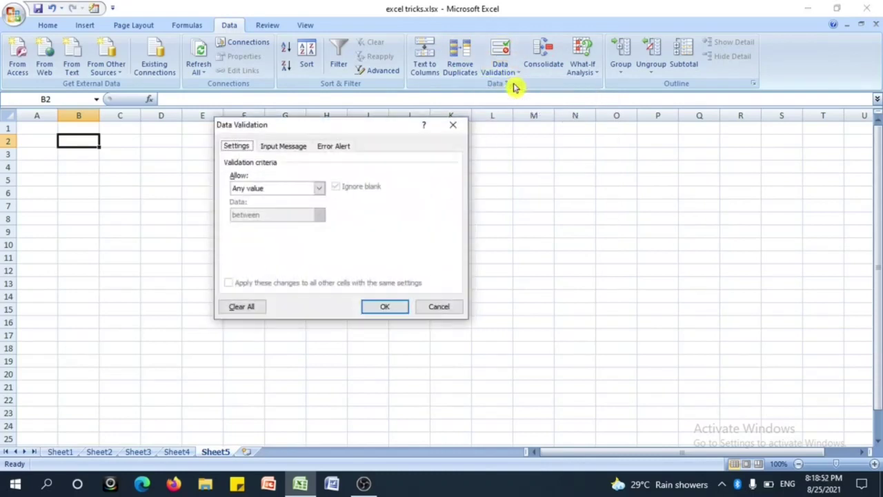
click(283, 149)
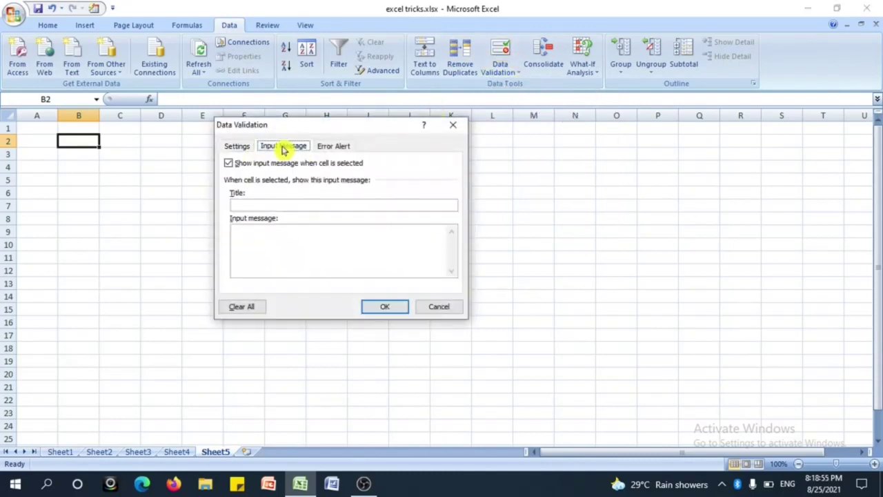
click(251, 205)
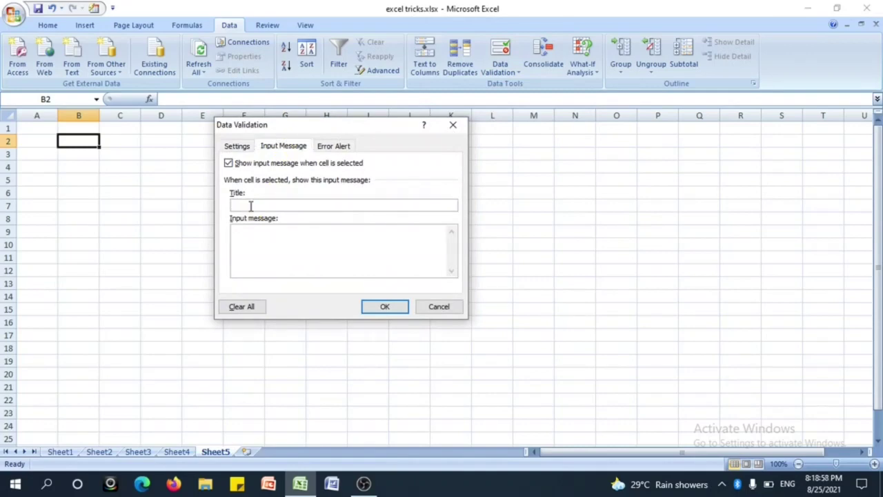
text(MO)
key(BackSpace)
text(obile number)
Set the input message text to "enter your valid mobile number" and apply the validation to B2
click(253, 233)
text(enter y)
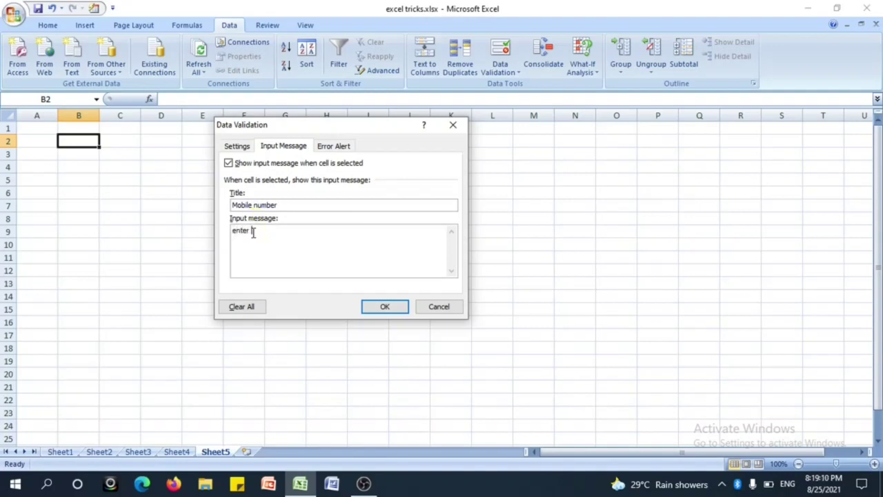
text(our valid mobile num)
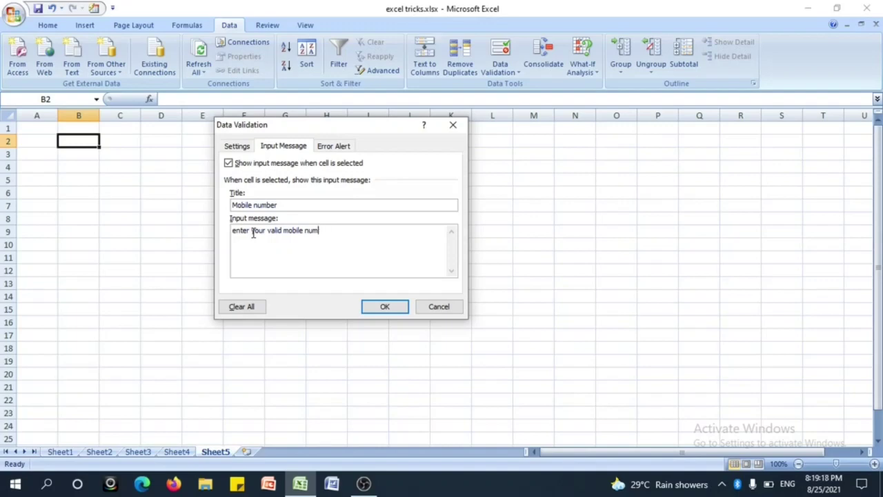
text(ber)
click(368, 305)
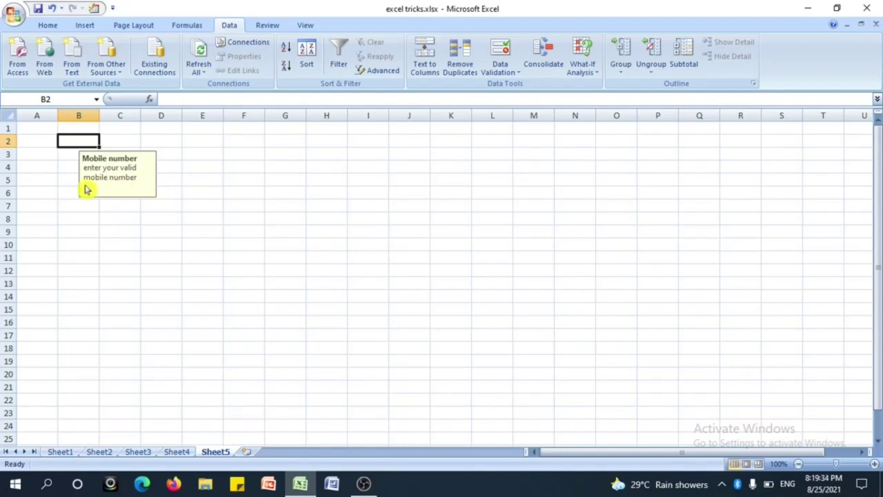
Check B2's input message by leaving the cell, selecting it again and moving away
click(147, 219)
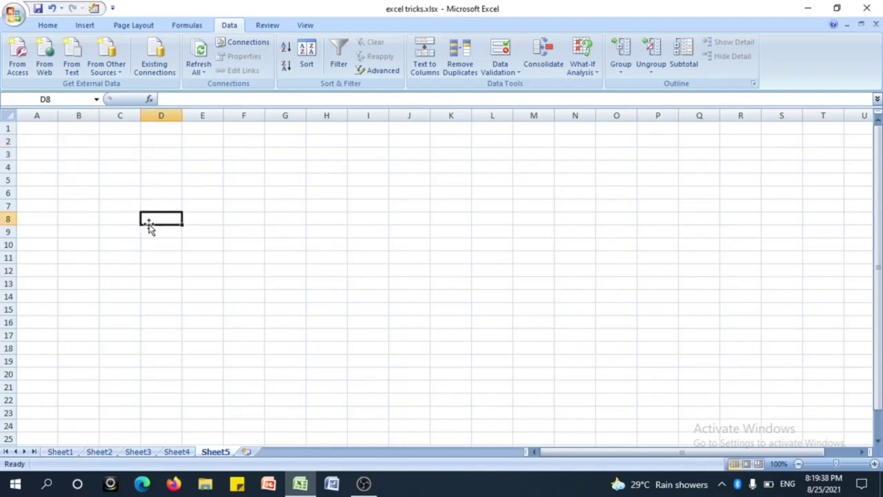
click(78, 140)
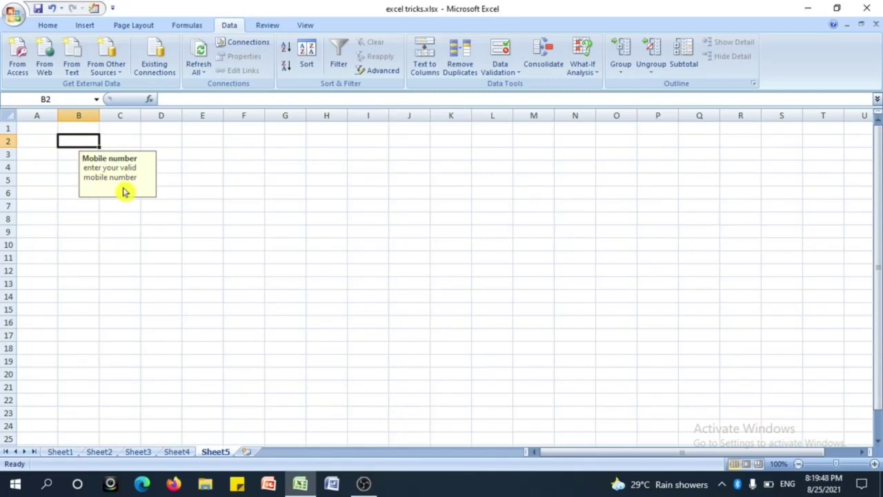
click(163, 290)
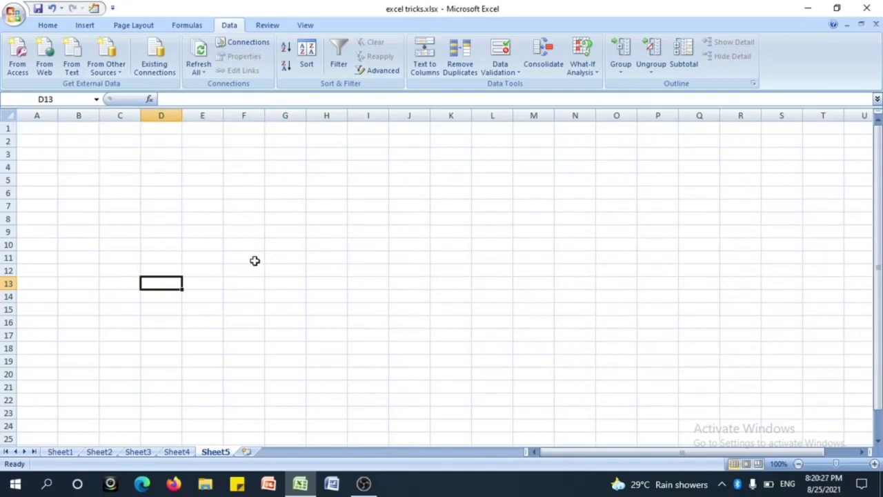
Enter the formula =NOW() in cell B5 of Sheet5
click(86, 180)
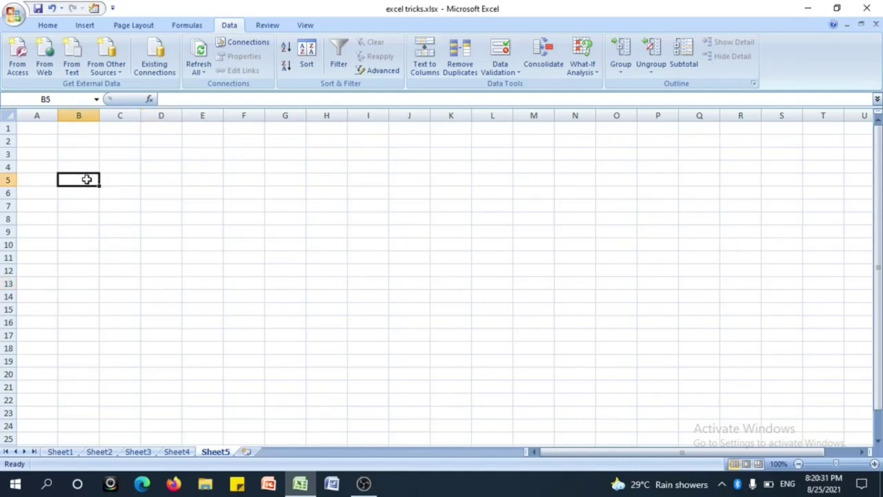
text(=)
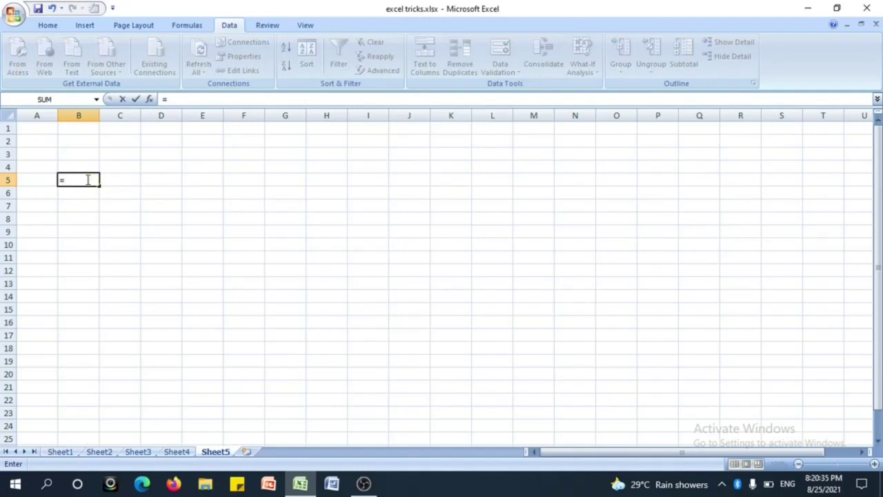
text(NOW)
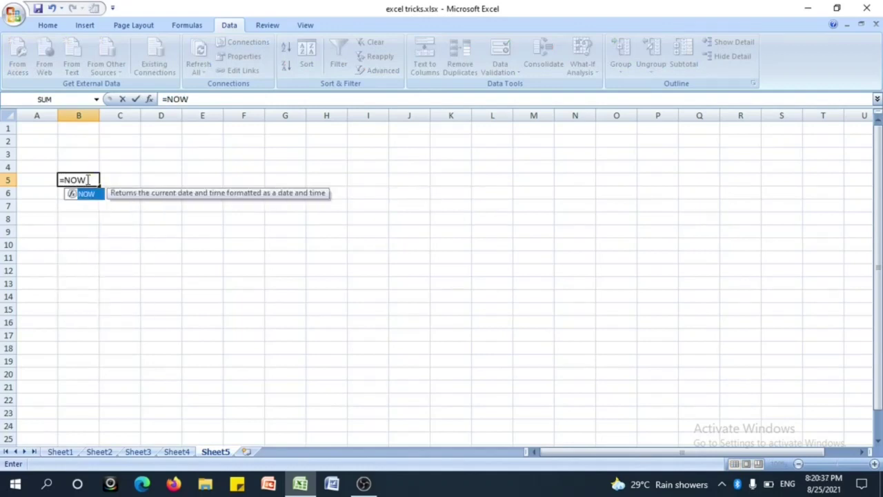
text(()
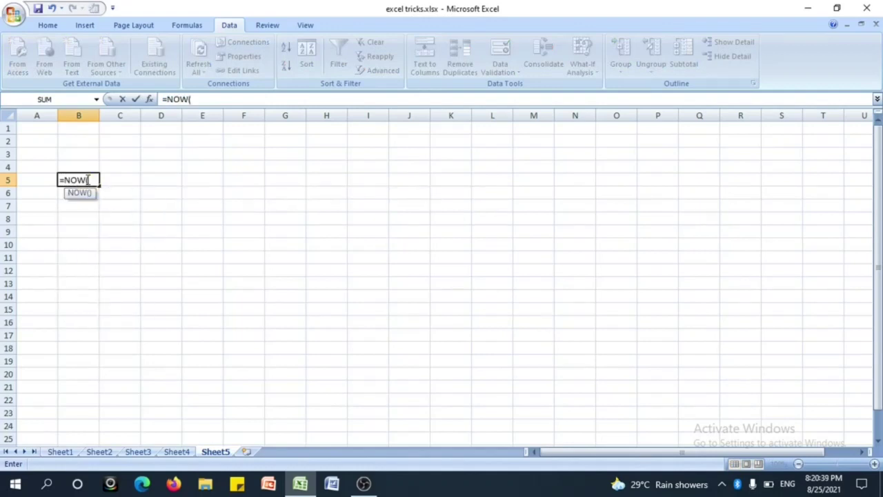
text())
key(Return)
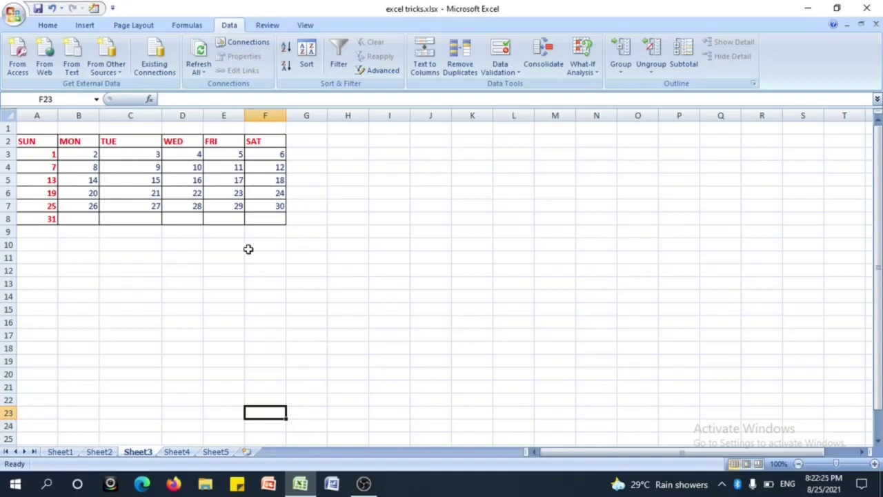
Enter the formula =CELL("filename") in cell D11 of Sheet3, choosing filename as the info type
click(177, 256)
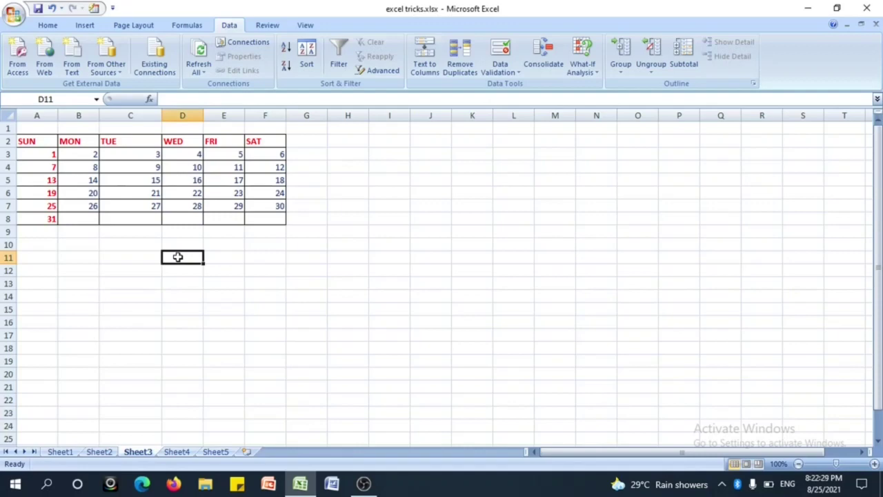
text(=)
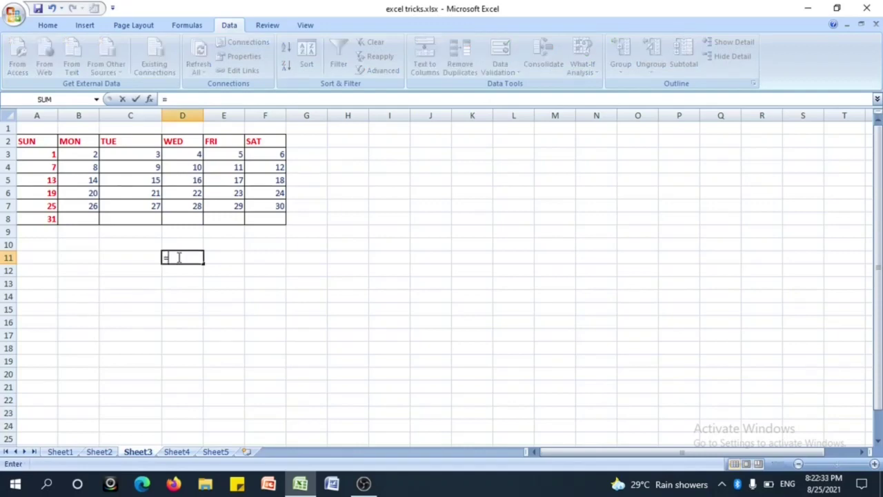
text(()
key(BackSpace)
text(cell)
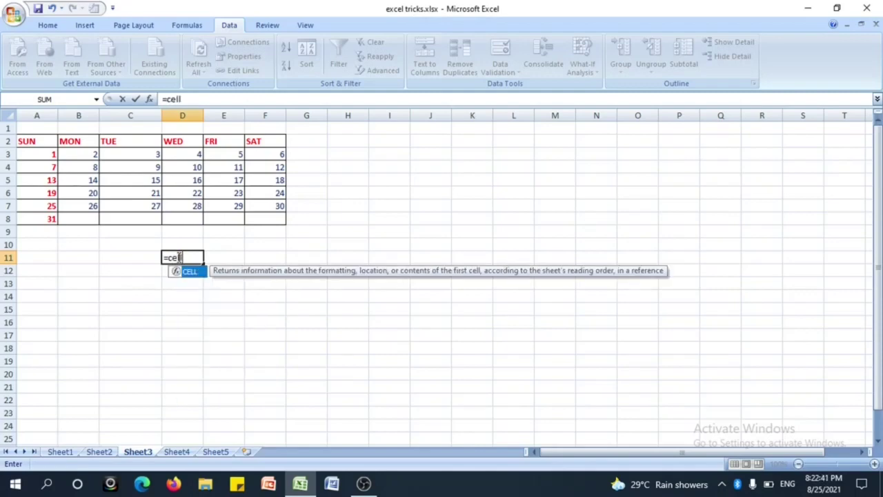
text(()
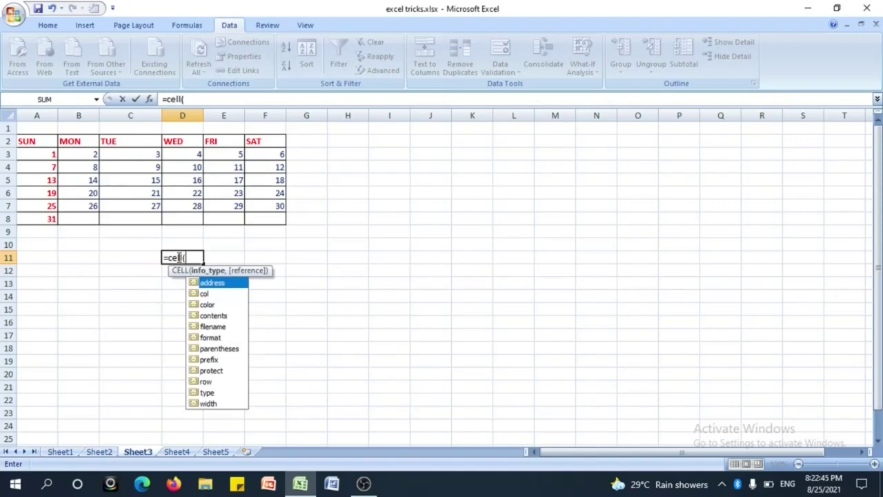
key(Down)
key(Down)
key(Down)
key(Down)
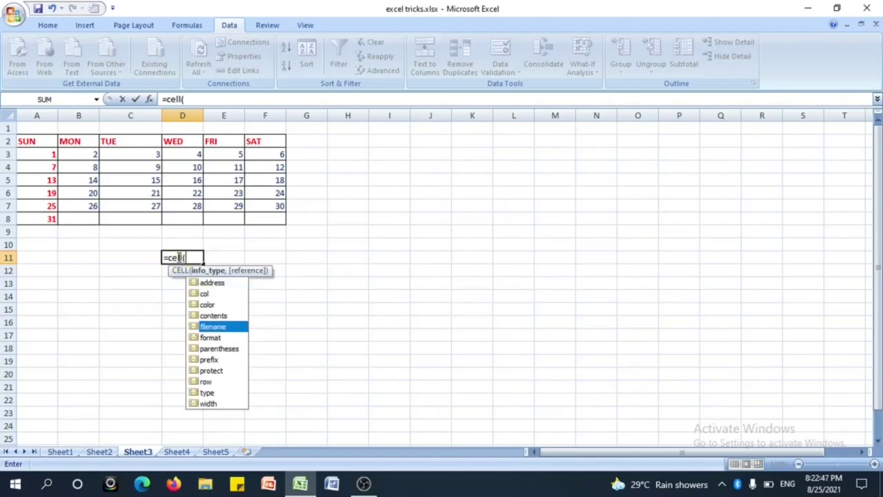
double_click(196, 328)
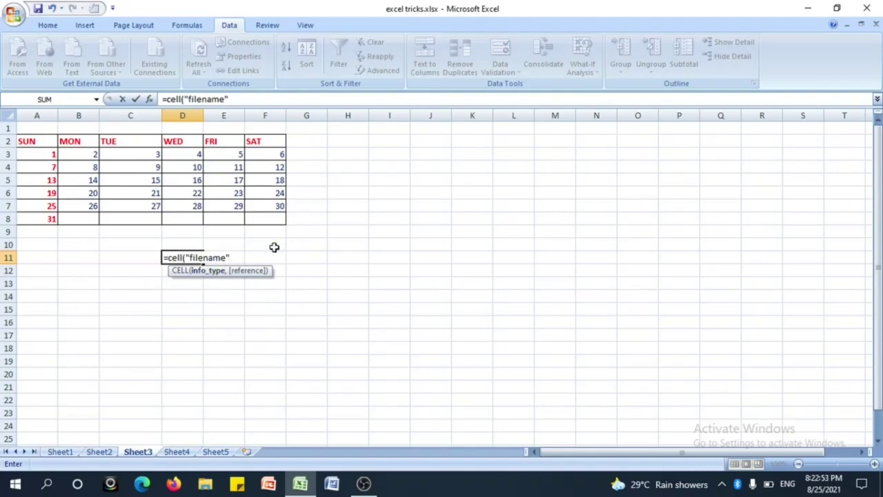
text())
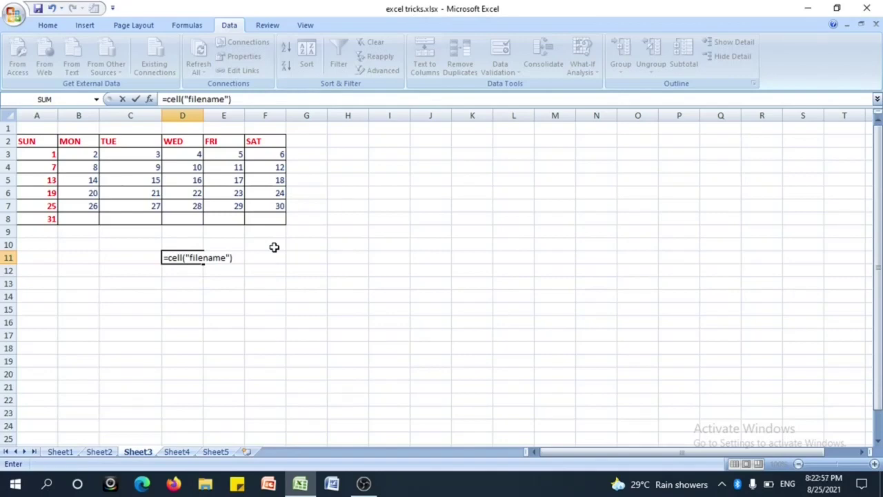
key(Return)
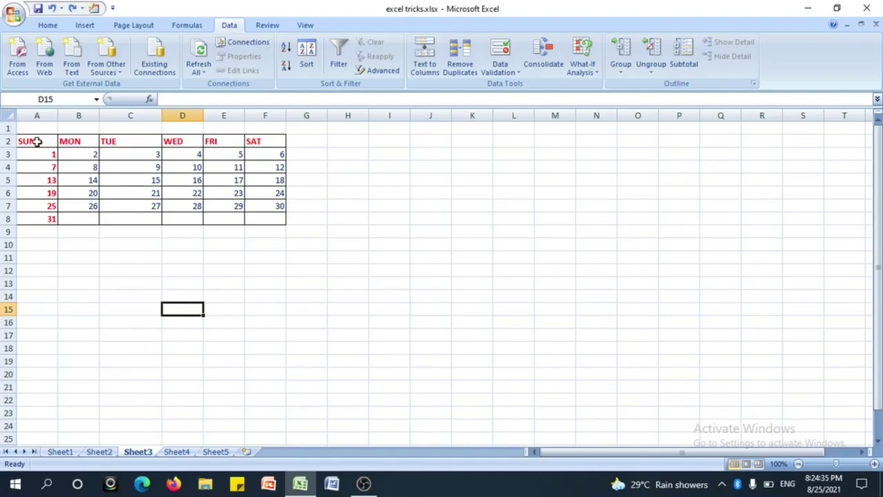
Copy the calendar table A2:F8 on Sheet3 and paste it transposed at cell A13 with Paste Special
drag(34, 141, 266, 217)
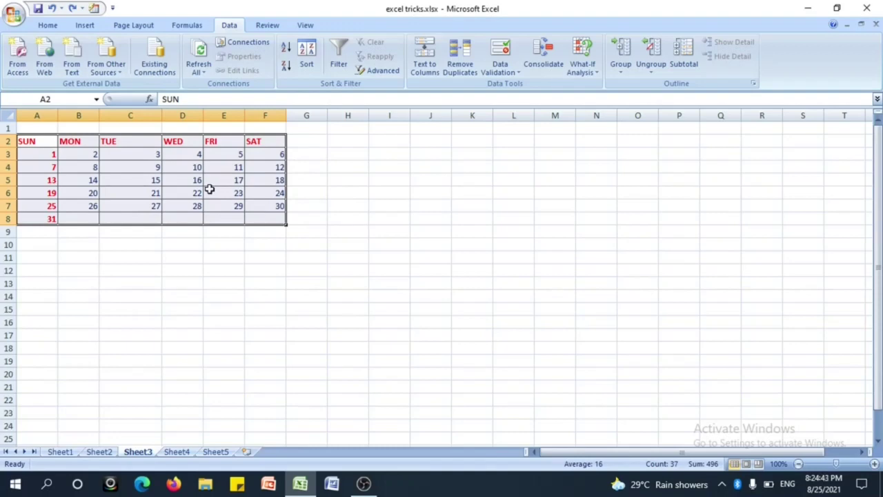
right_click(210, 189)
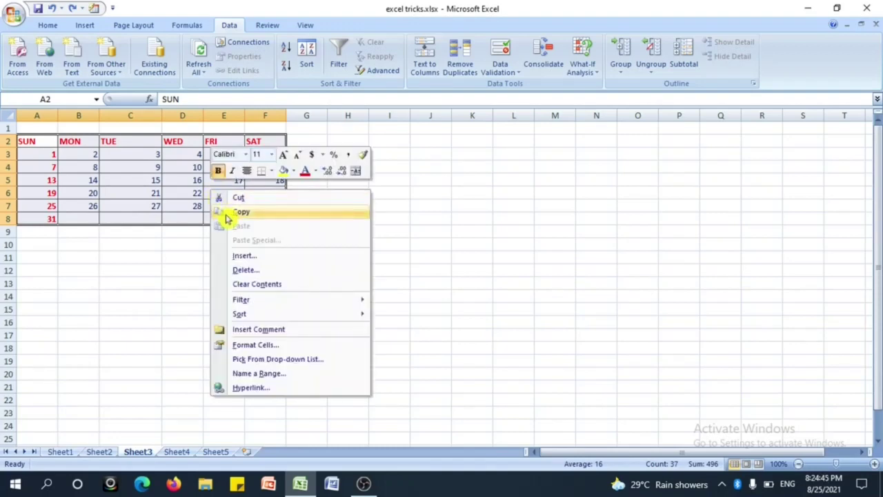
click(225, 214)
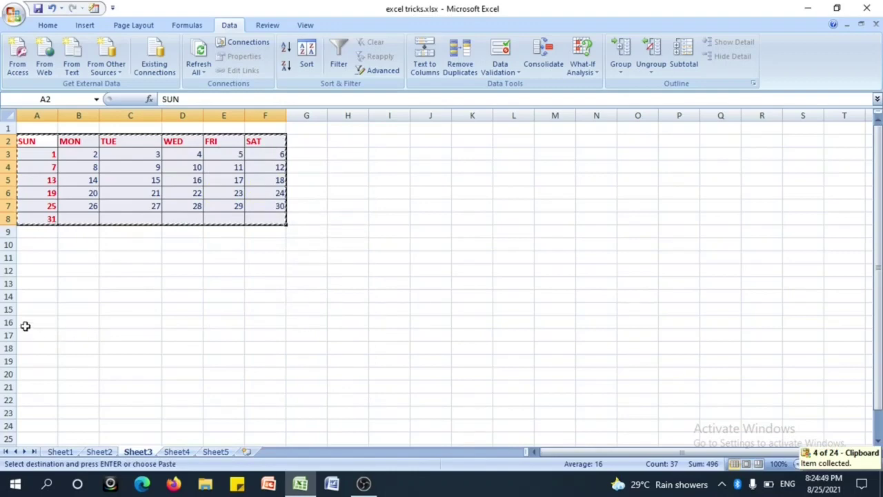
click(29, 281)
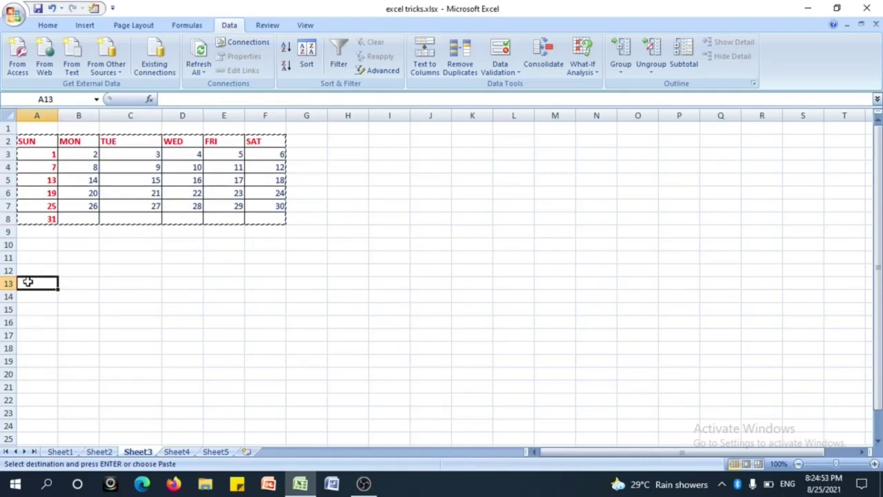
right_click(28, 282)
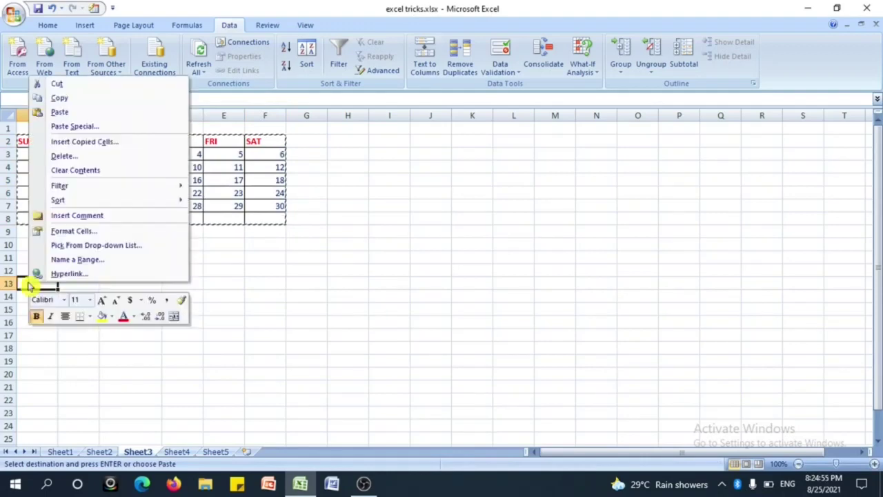
click(79, 127)
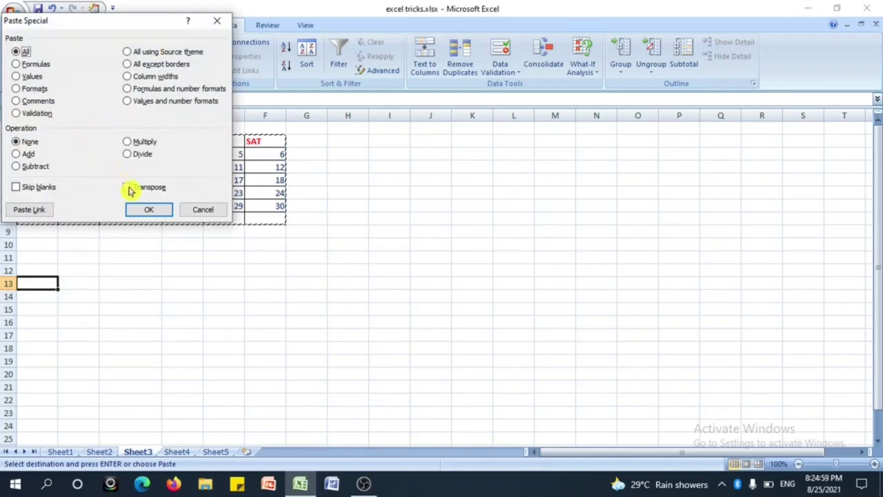
click(129, 190)
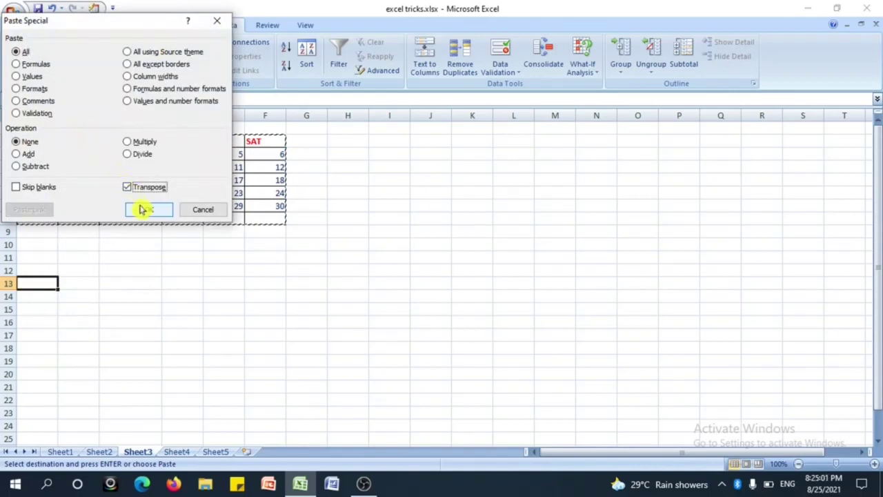
click(143, 211)
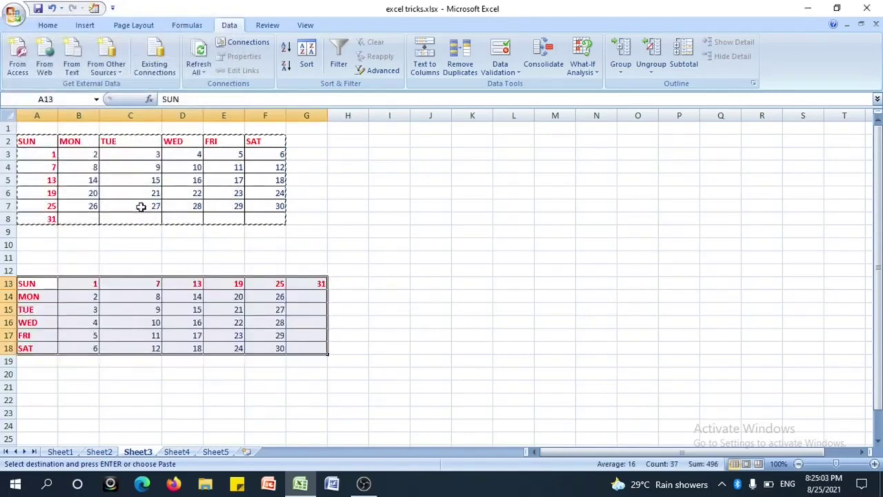